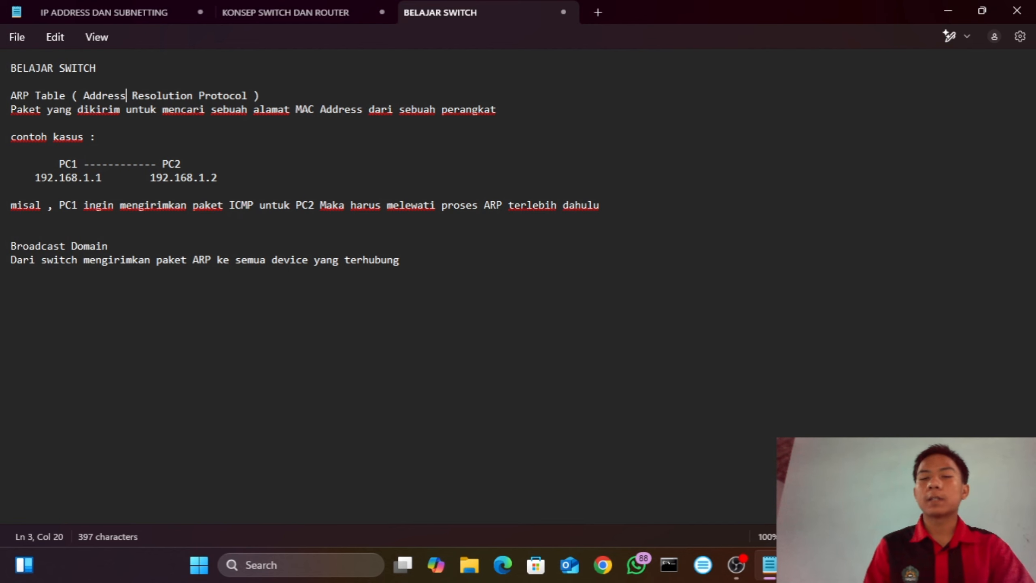
Step: Switch to Cisco Packet Tracer and connect PC1 to PC2 with an automatically chosen cable type
left_click(802, 565)
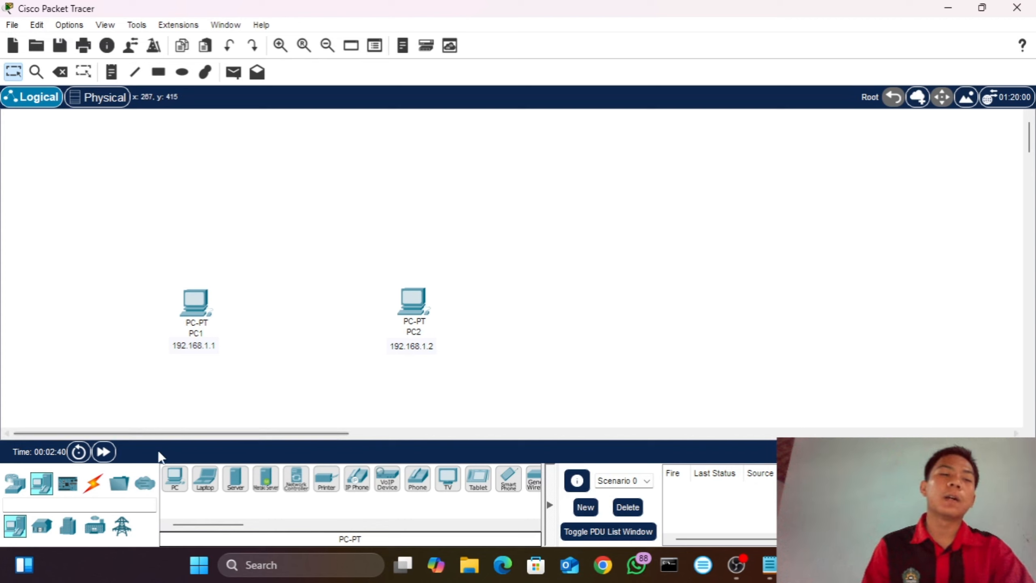
left_click(94, 483)
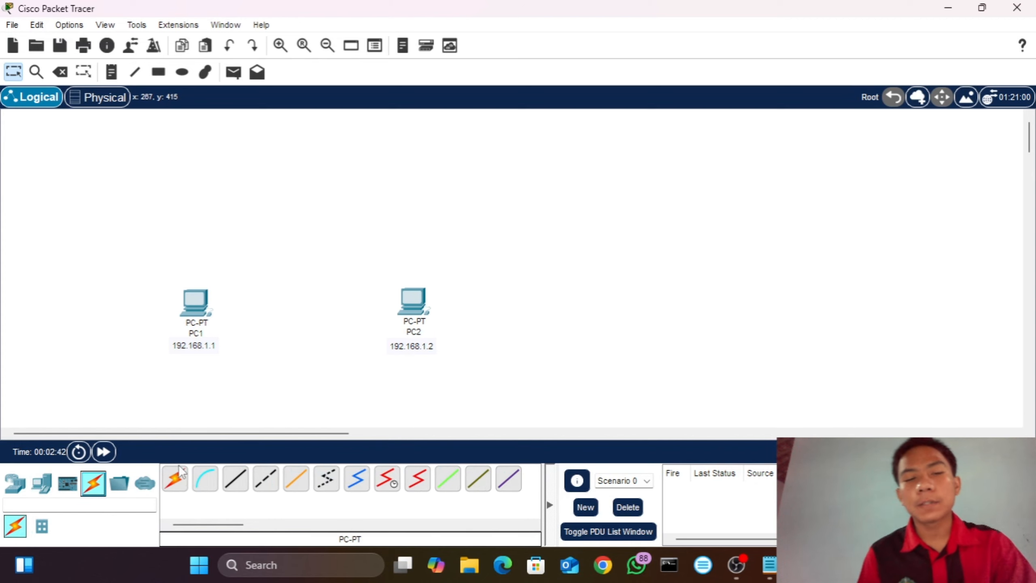
left_click(175, 478)
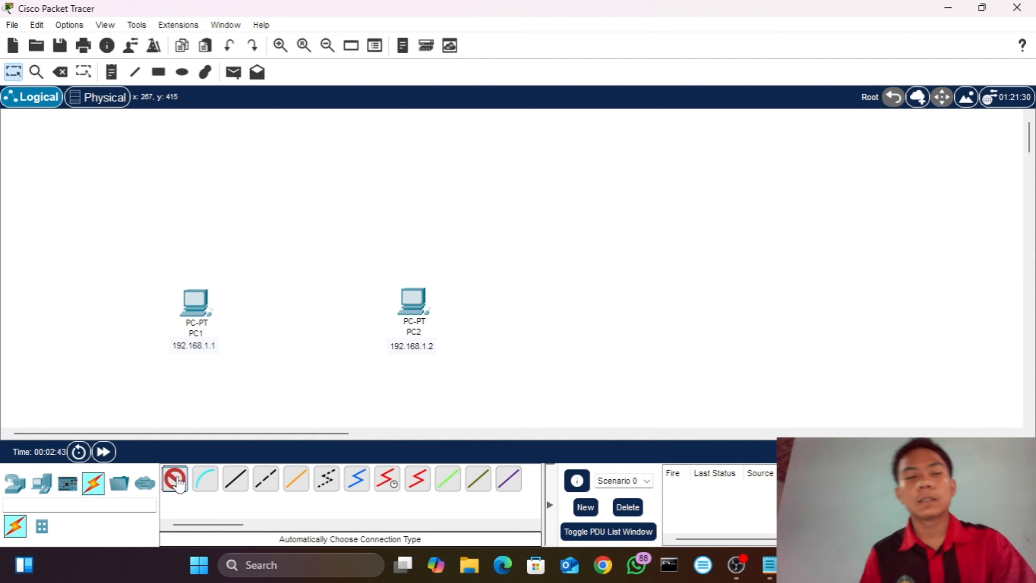
left_click(212, 300)
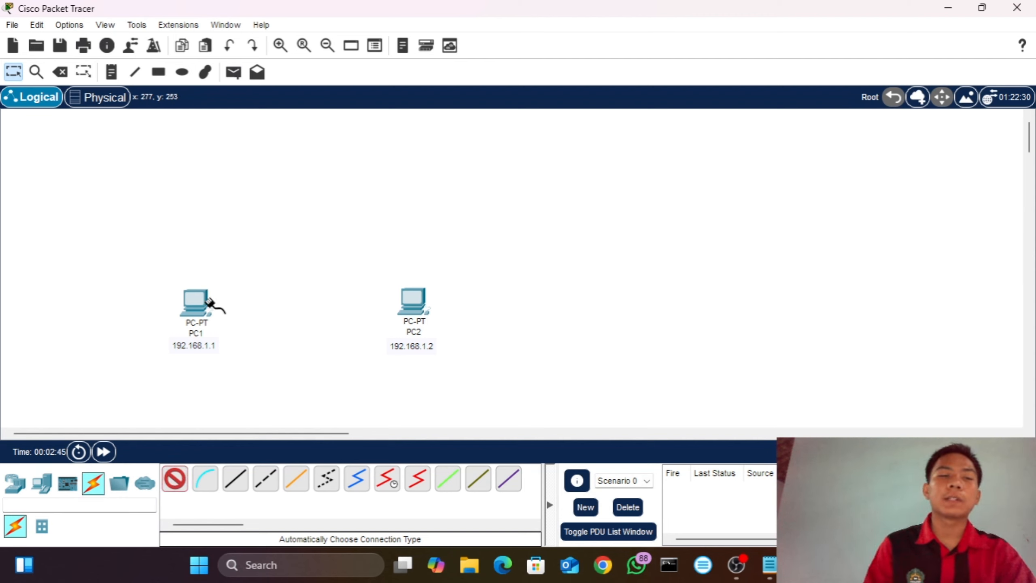
left_click(414, 302)
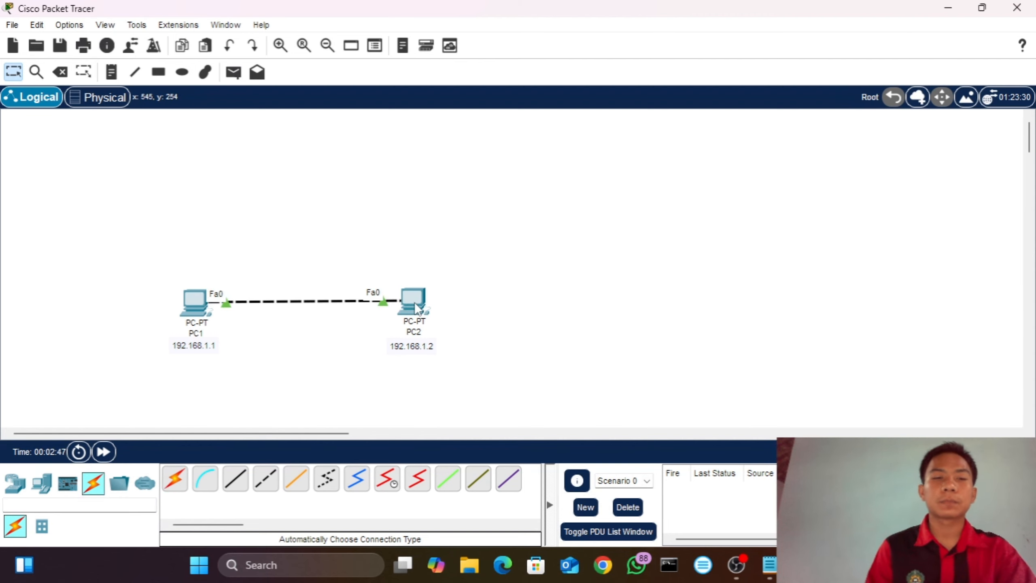
Step: Give PC1 the static IPv4 address 192.168.1.1 with subnet mask 255.255.255.0 and close its window
left_click(195, 302)
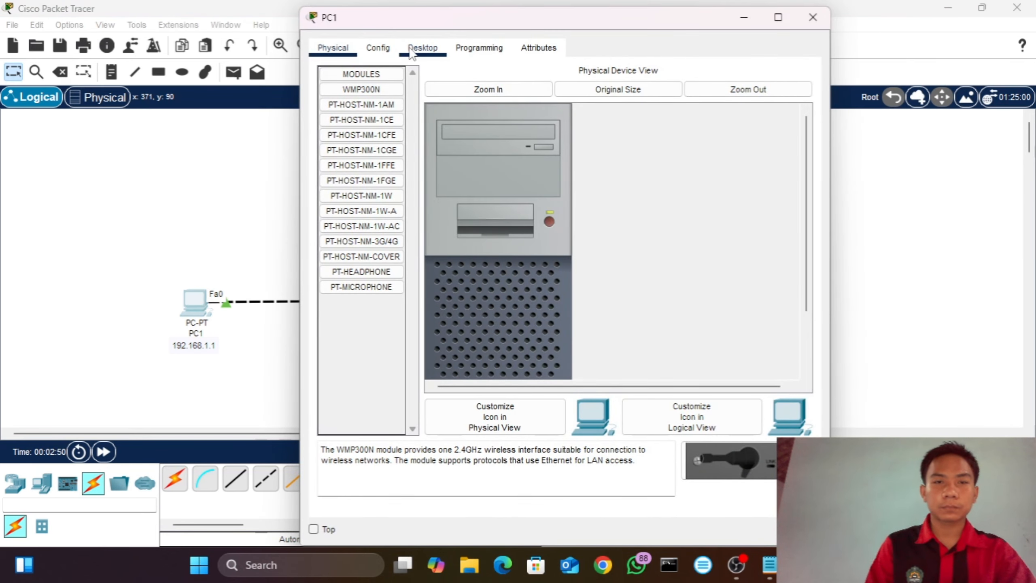
left_click(422, 48)
left_click(354, 119)
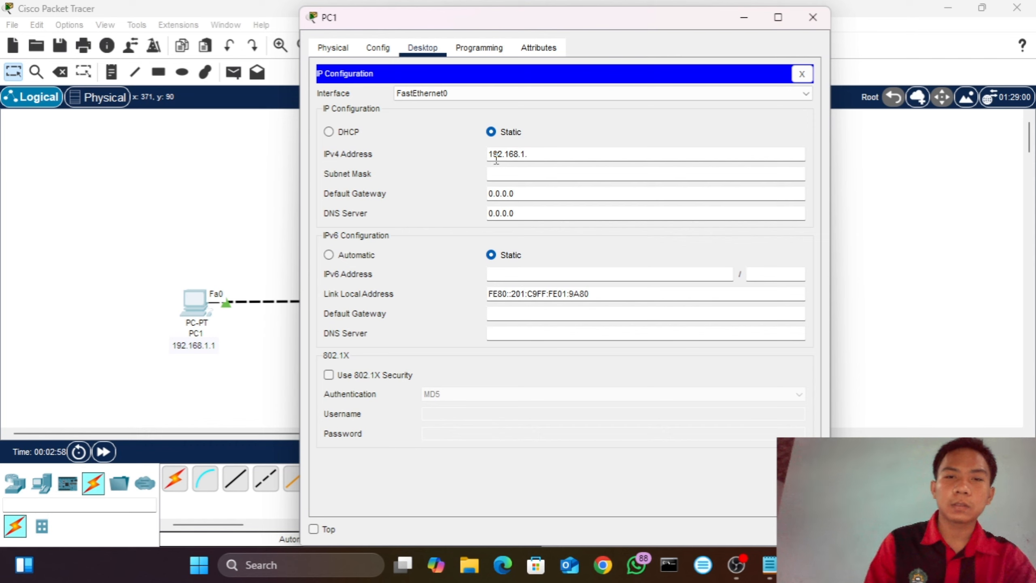
left_click_drag(492, 155, 574, 160)
key("ctrl+c")
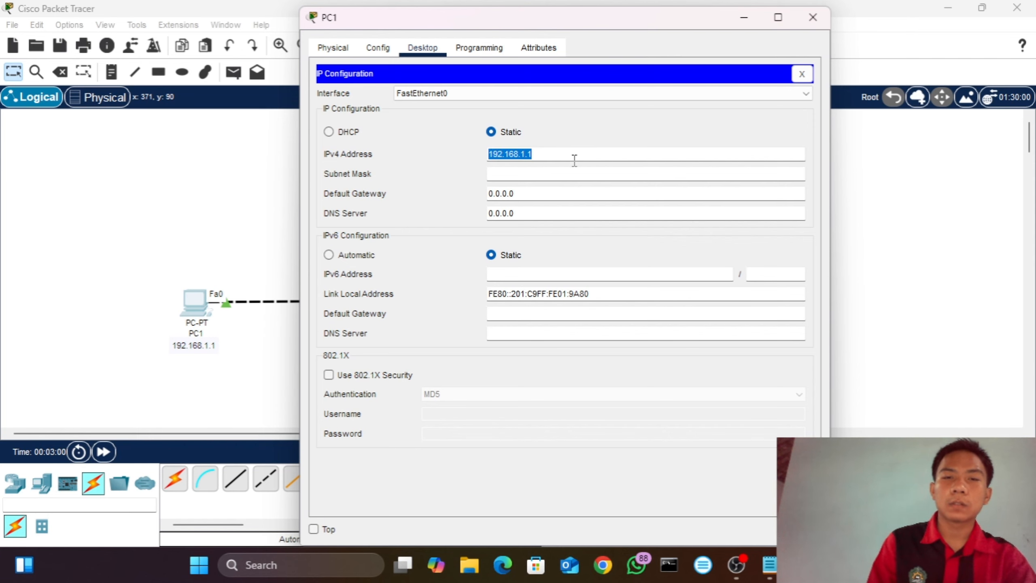
left_click(509, 174)
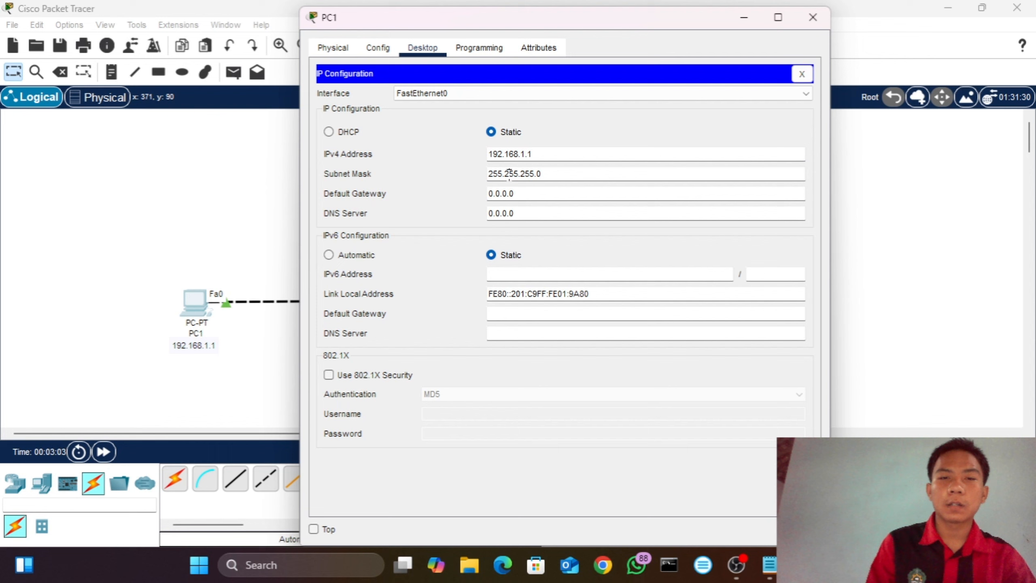
left_click(813, 17)
Step: Give PC2 the static IPv4 address 192.168.1.2 with subnet mask 255.255.255.0 and close its window
left_click(413, 301)
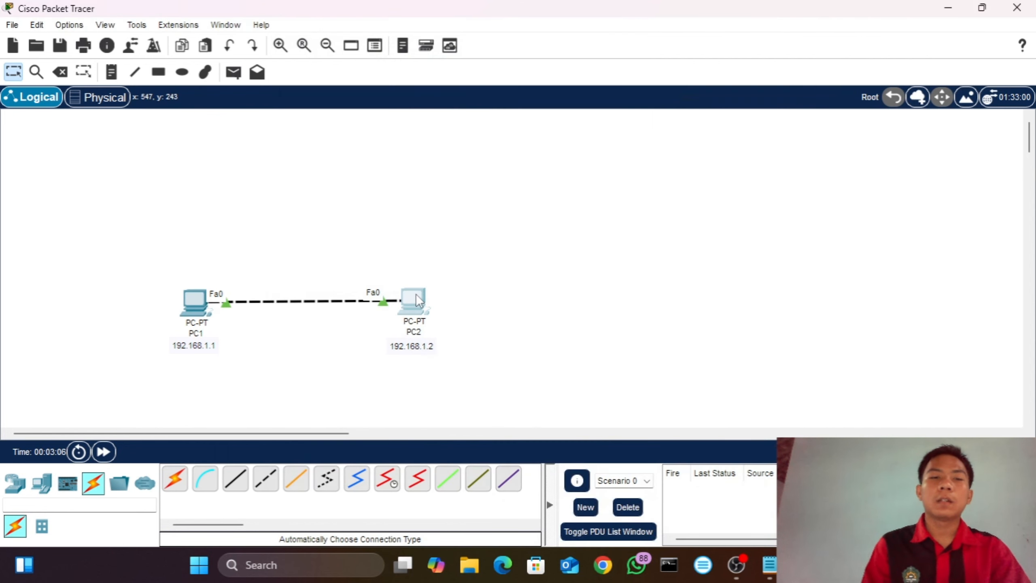
left_click(379, 48)
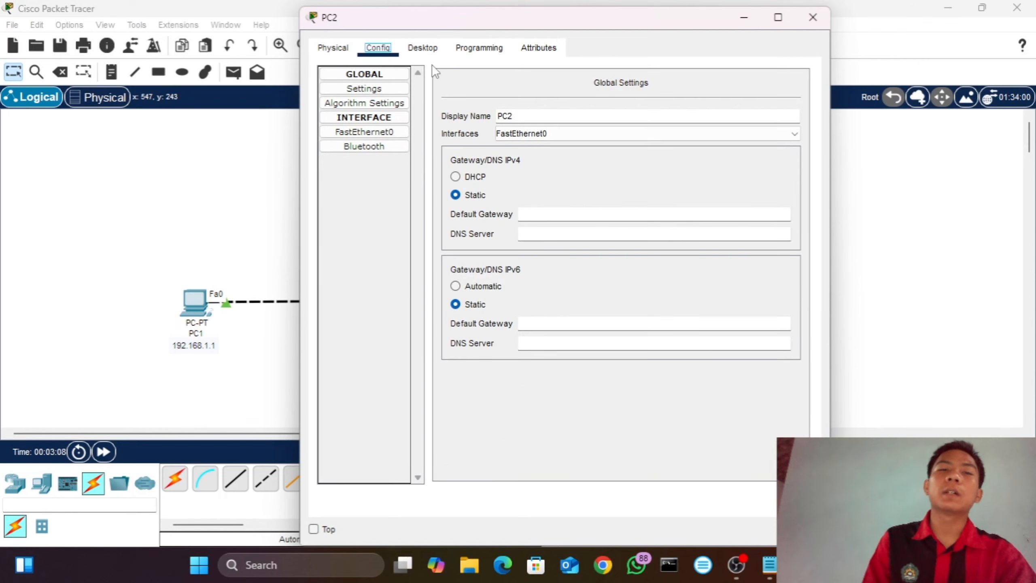
left_click(424, 52)
left_click(377, 95)
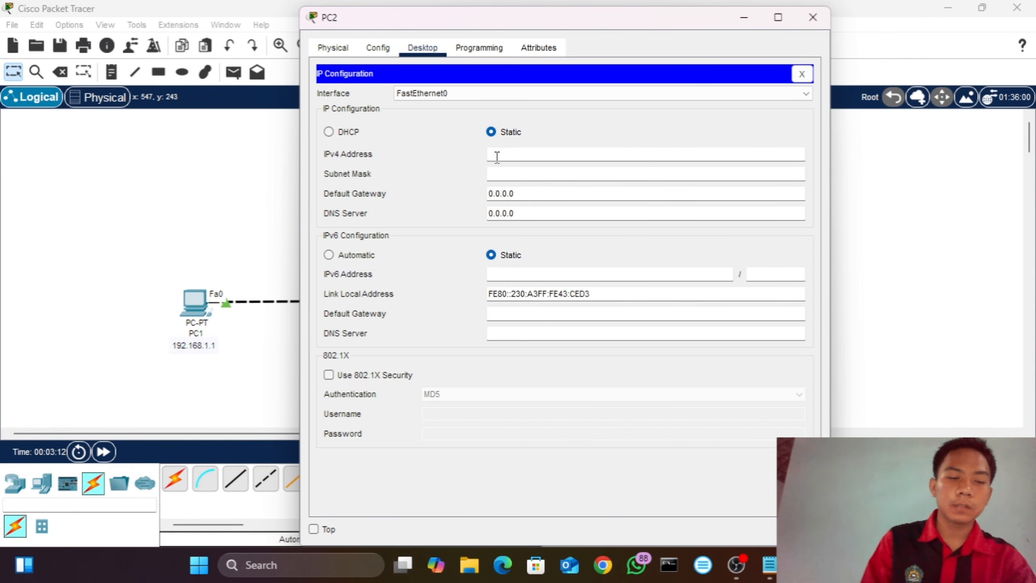
key("ctrl+v")
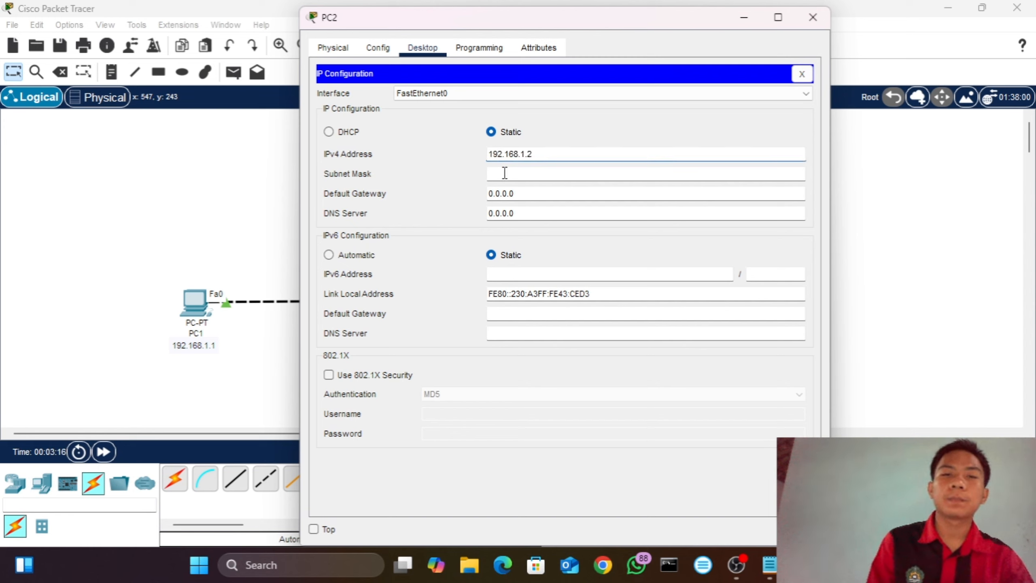
left_click(506, 174)
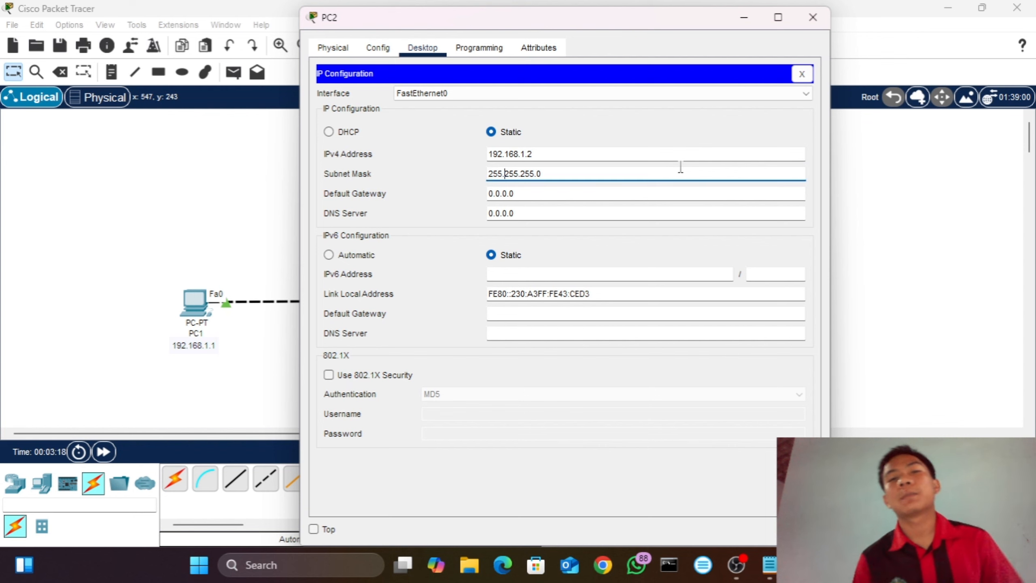
left_click(812, 18)
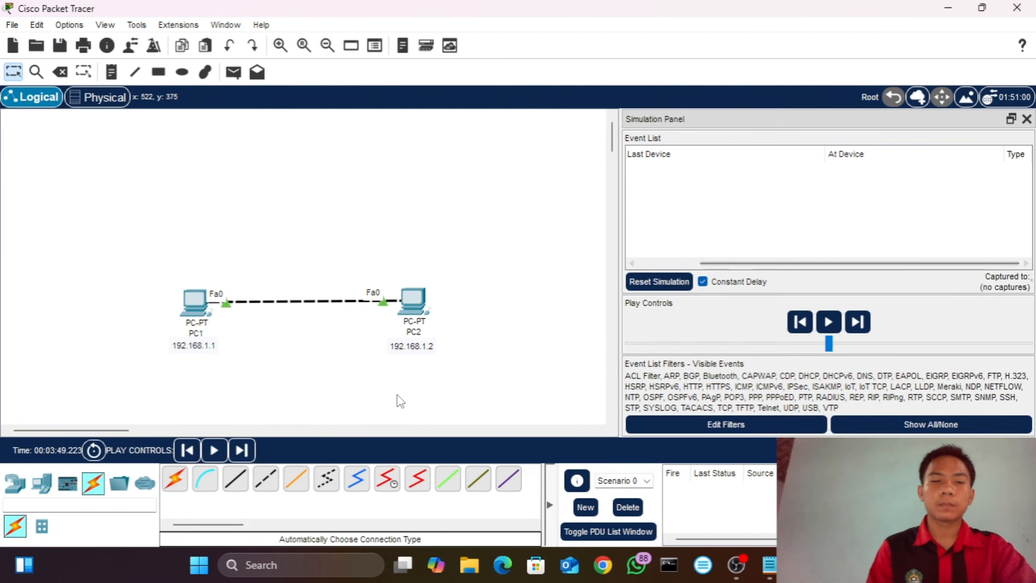
Step: Add a simple PDU from PC1 to PC2 and advance the simulation by one event
left_click(233, 72)
left_click(202, 308)
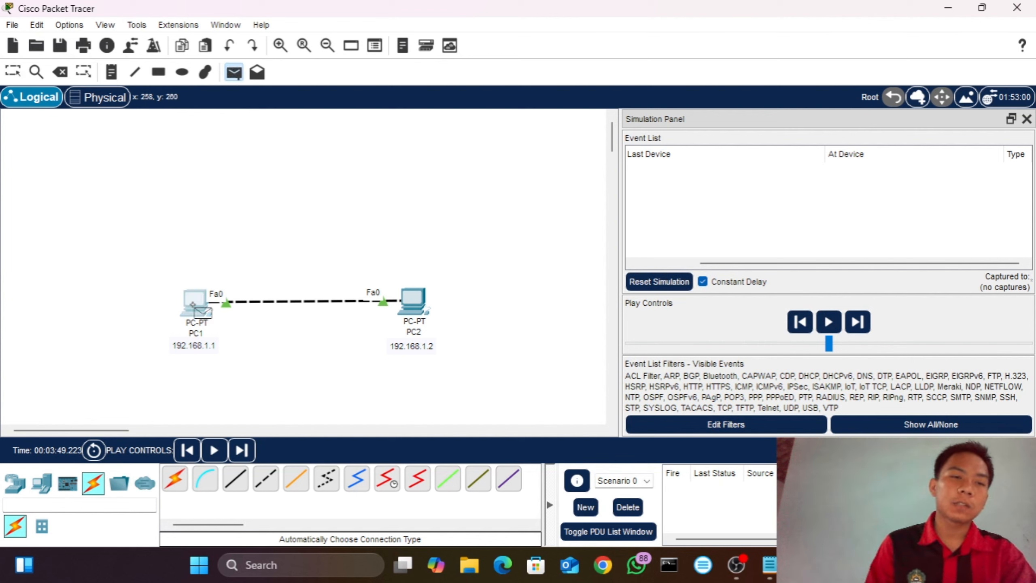
left_click(422, 306)
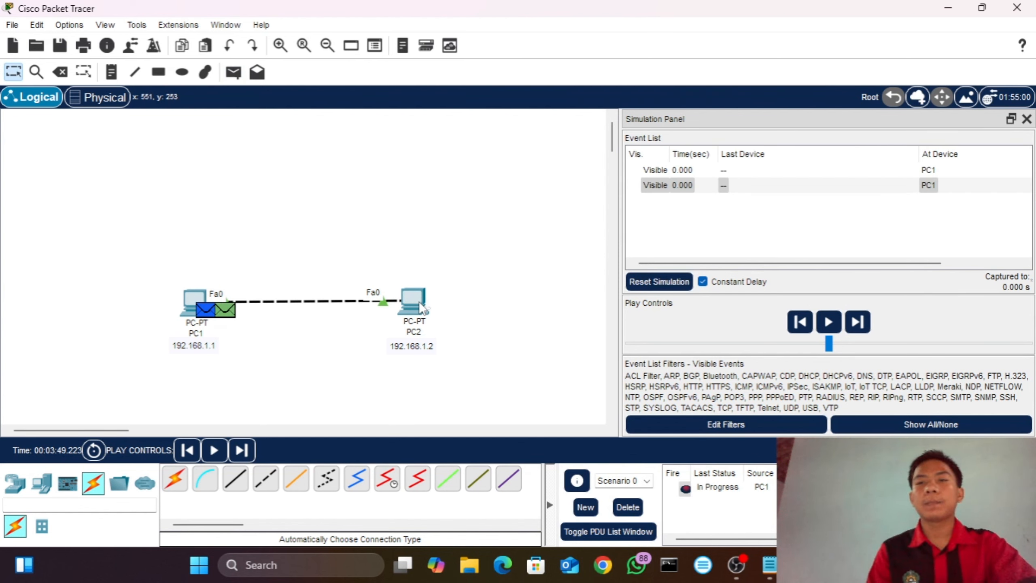
left_click(242, 450)
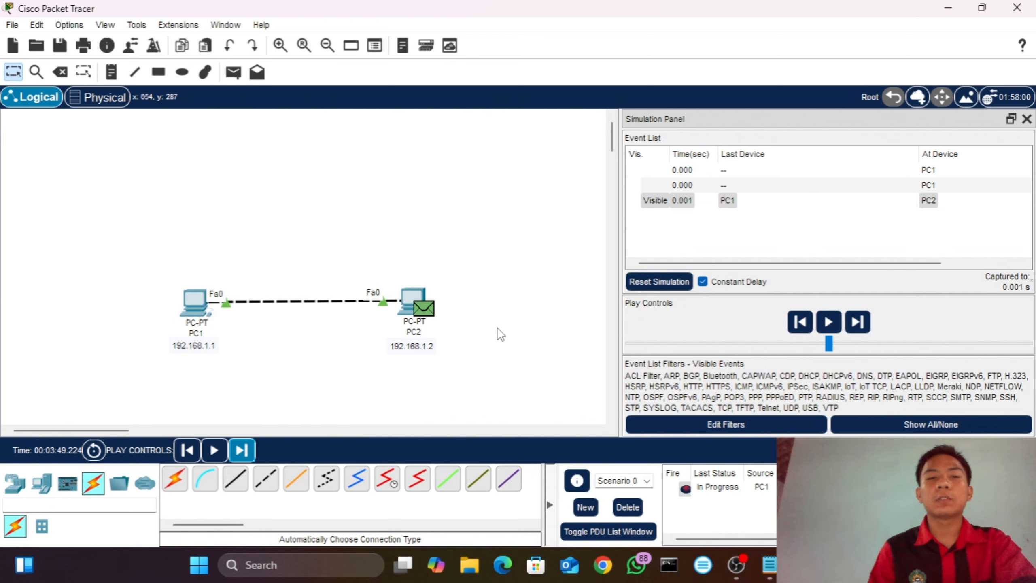
Step: Examine the OSI layer details of the ARP packet that PC2 received from PC1
left_click_drag(745, 263, 832, 264)
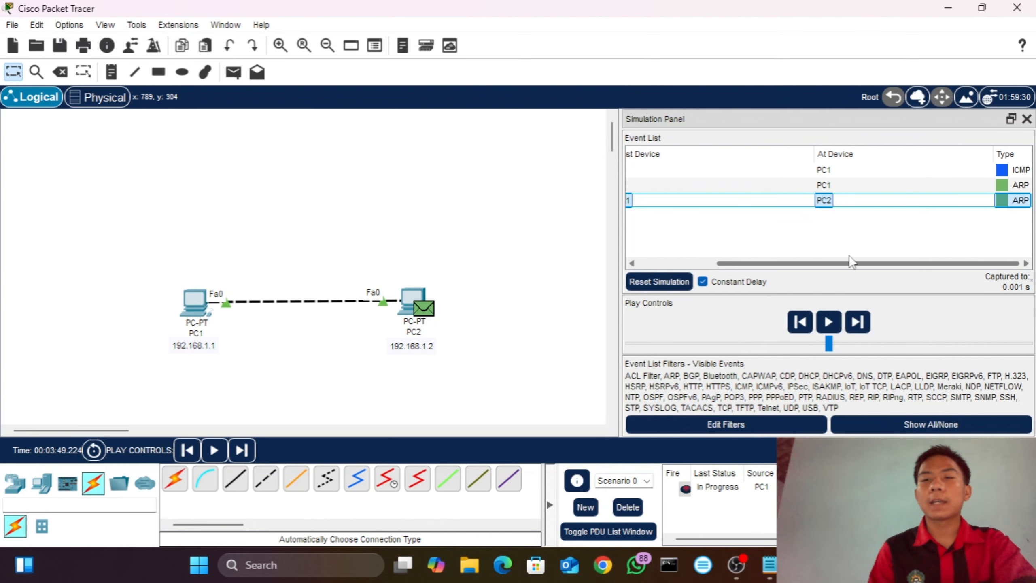
left_click(1002, 200)
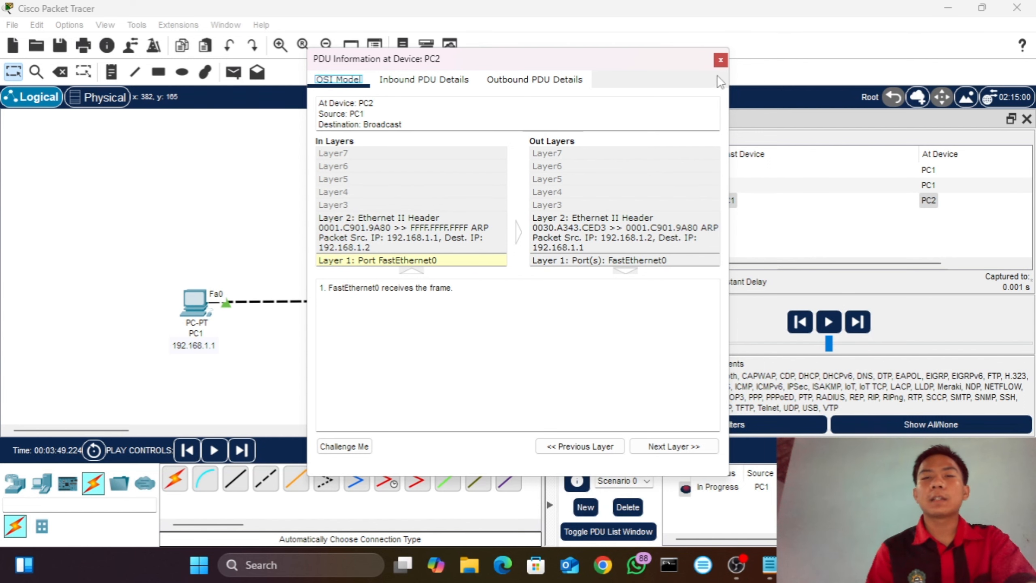
left_click(720, 61)
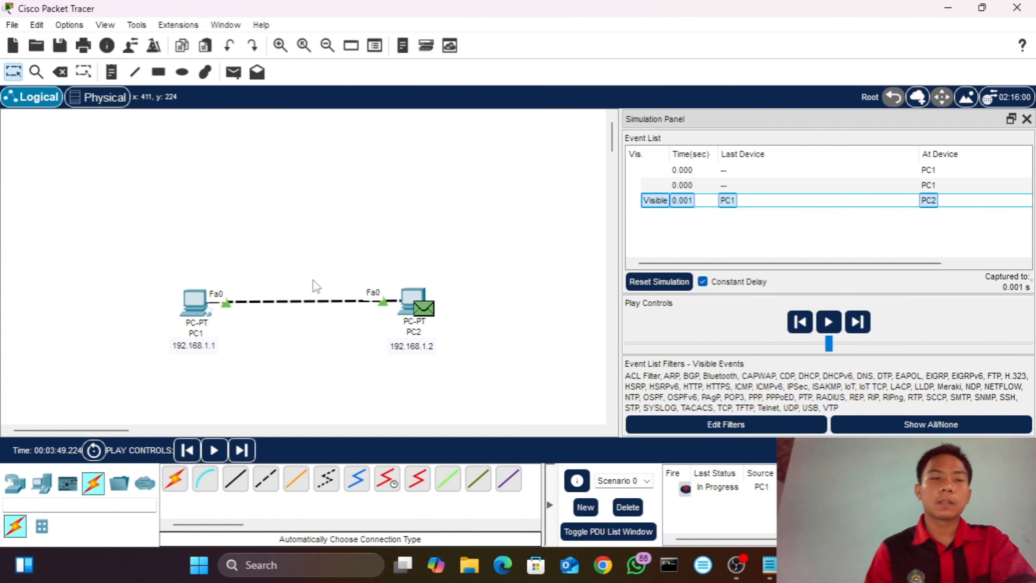
Step: Run ipconfig /all in PC1's Command Prompt and highlight the physical address of its FastEthernet0 connection
left_click(195, 305)
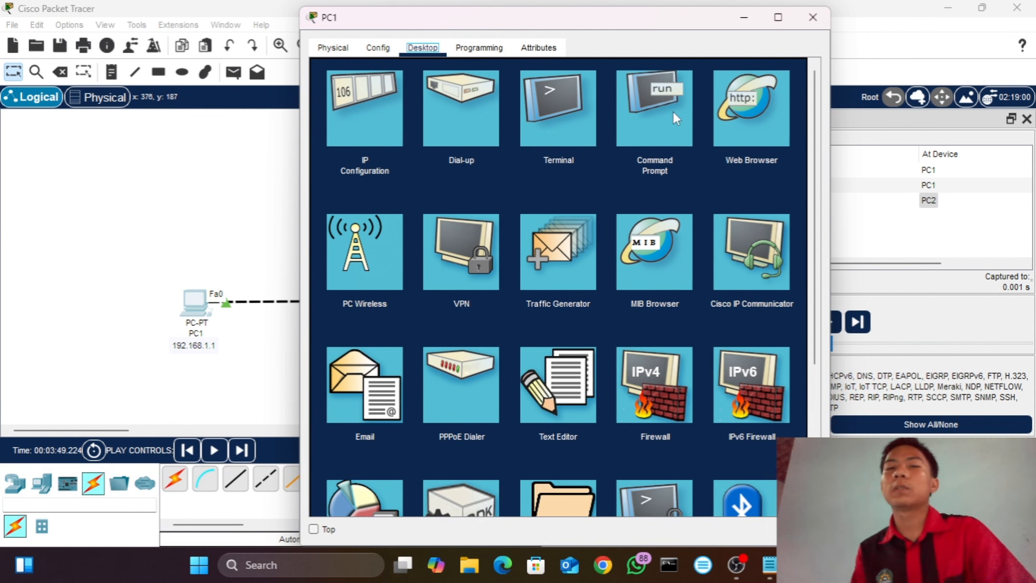
left_click(683, 115)
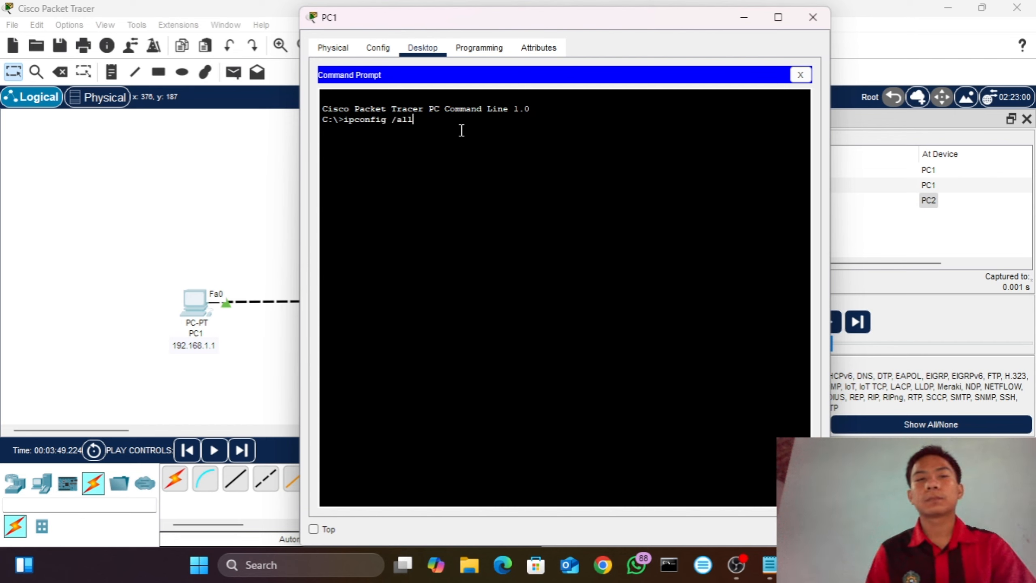
key("Return")
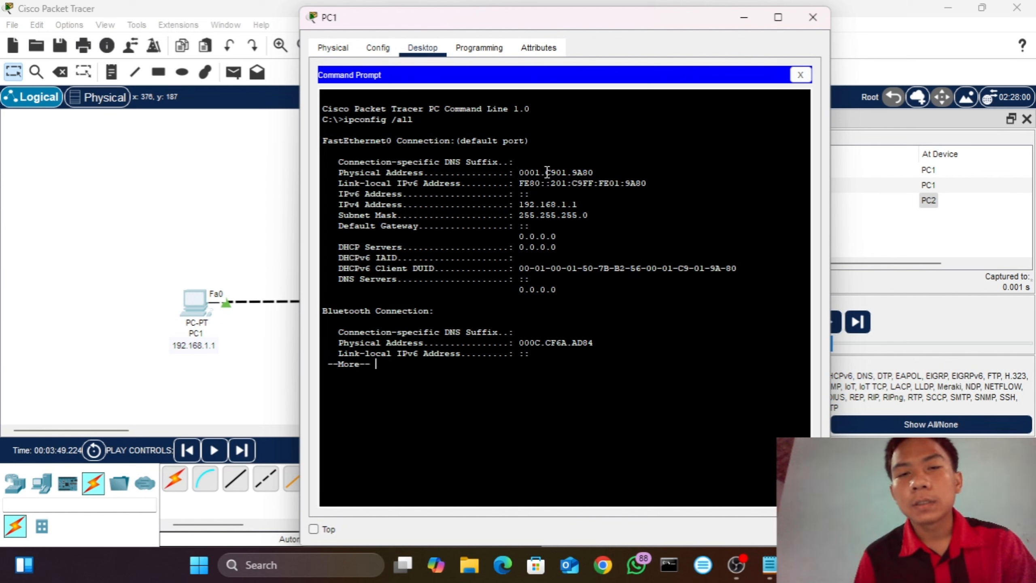
left_click_drag(520, 171, 605, 173)
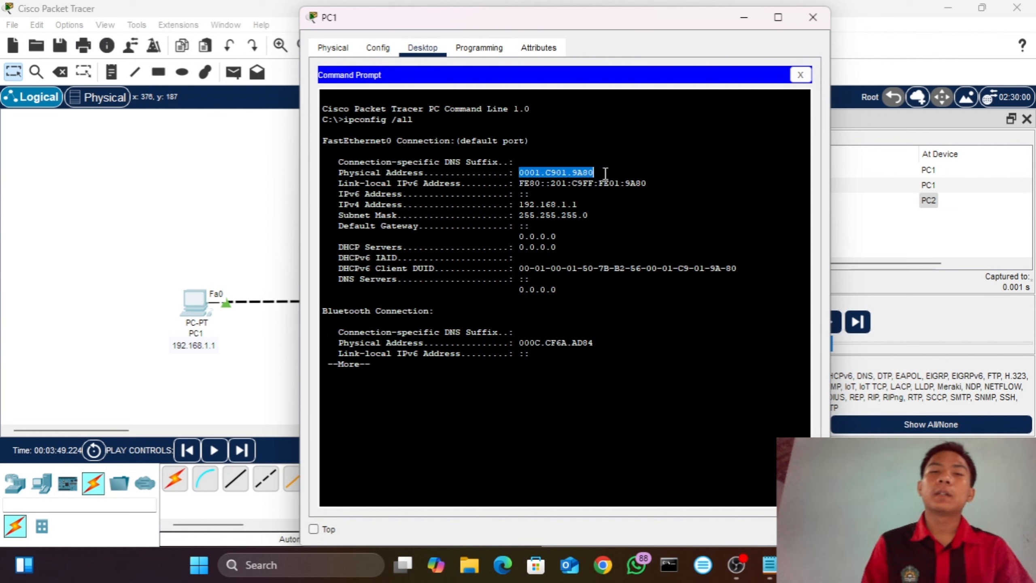
left_click(606, 173)
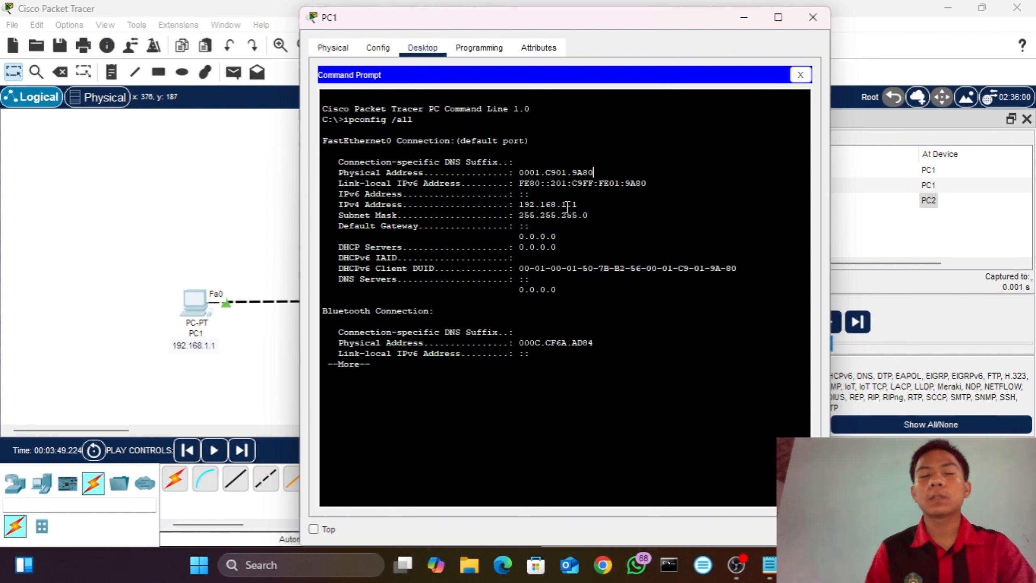
left_click(813, 17)
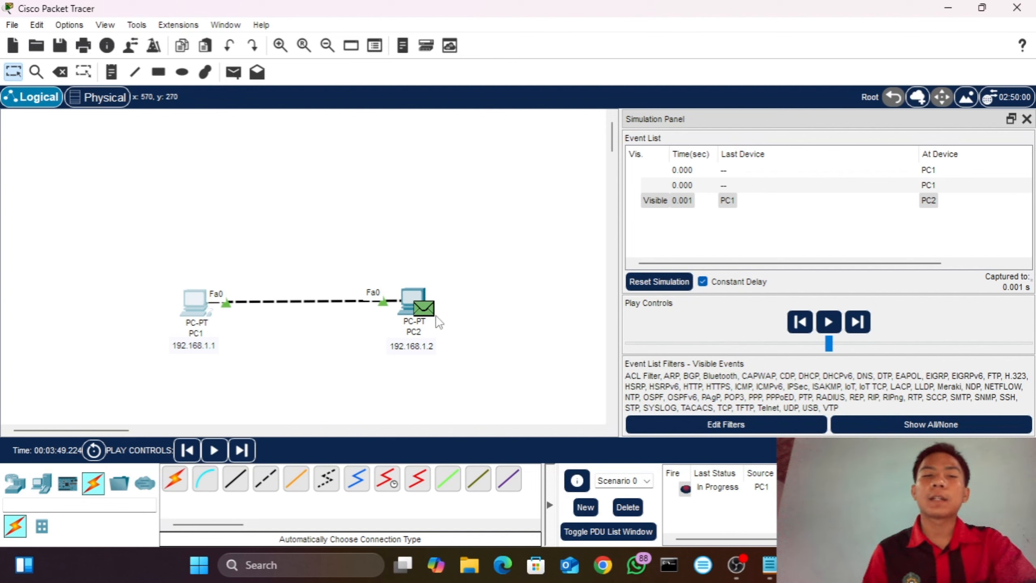
Step: Advance the simulation by one event and view the PDU information of the ARP packet from PC2 at PC1
left_click(242, 450)
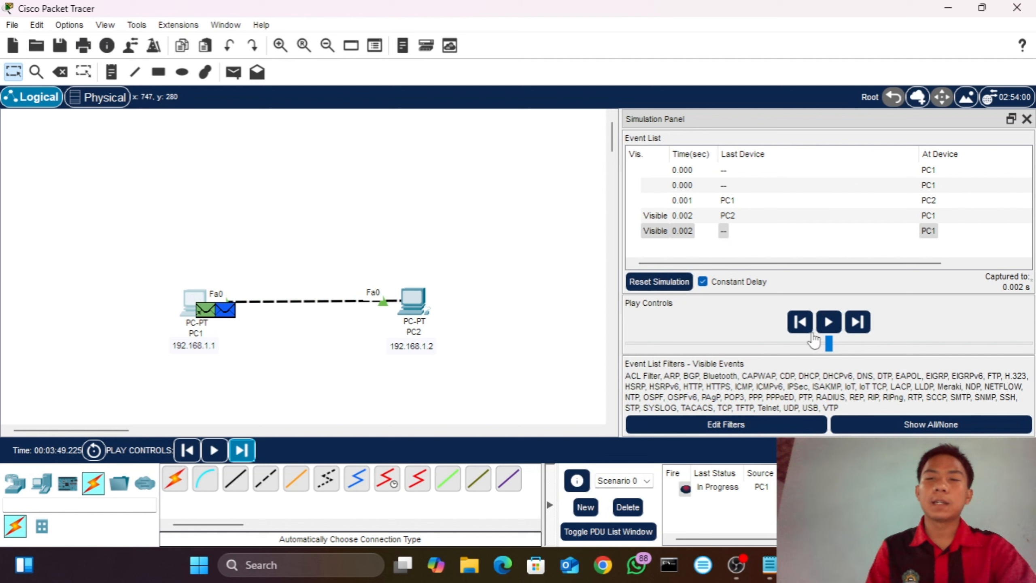
left_click(796, 269)
left_click_drag(795, 264, 938, 257)
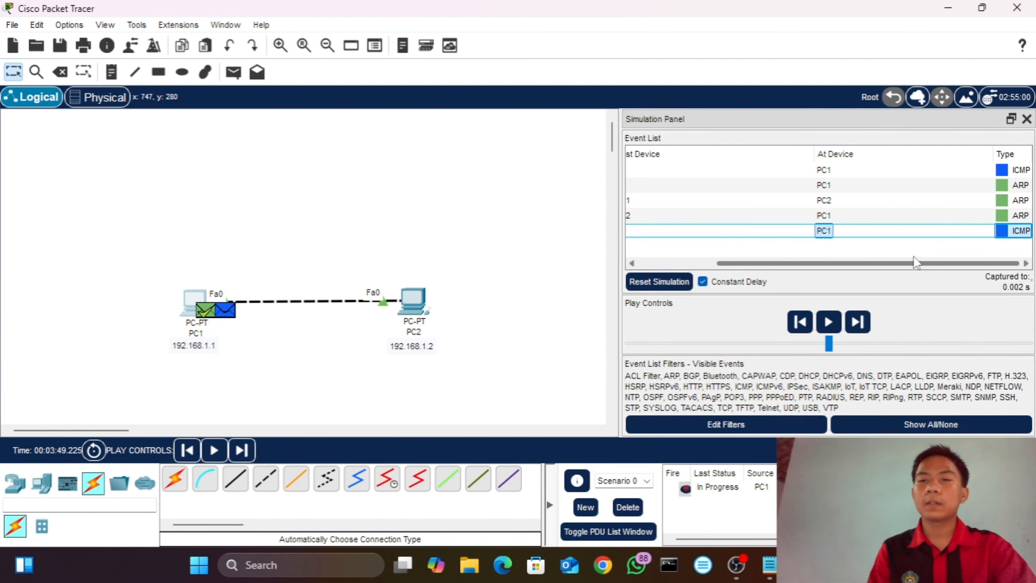
left_click(1009, 216)
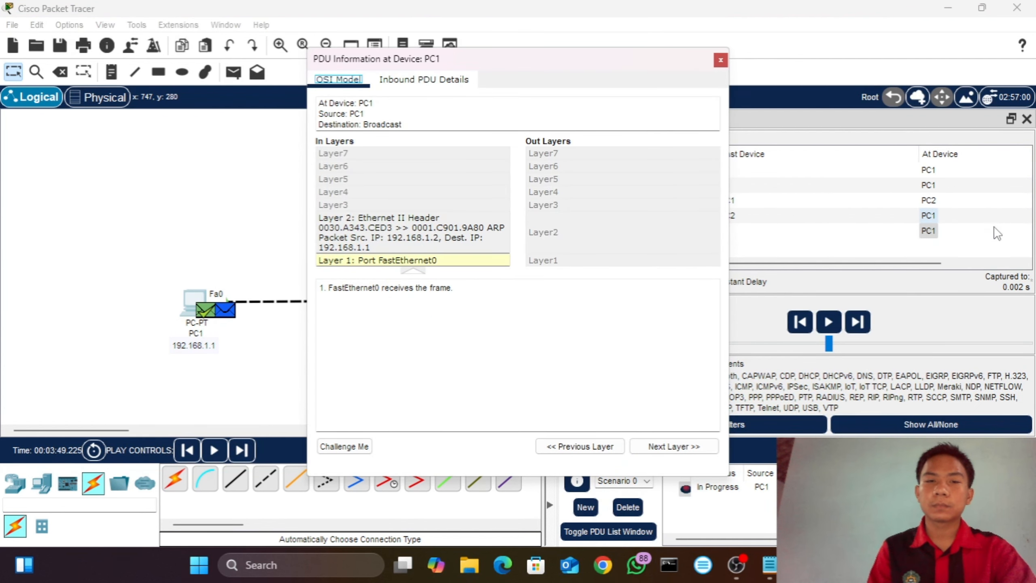
left_click(720, 61)
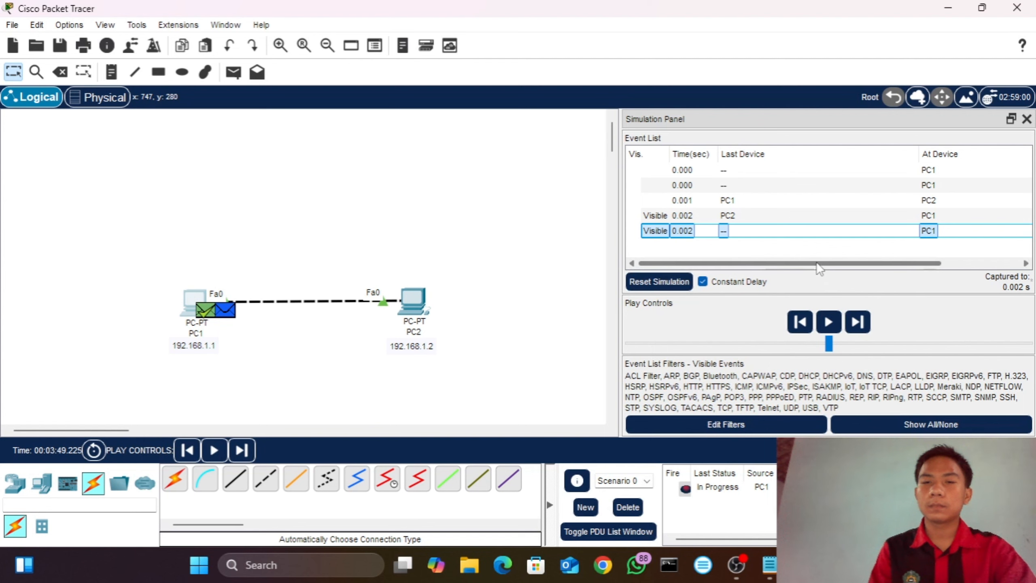
Step: Recheck the source and destination addresses in the layer details of PC2's ARP reply at PC1
left_click_drag(822, 263, 916, 246)
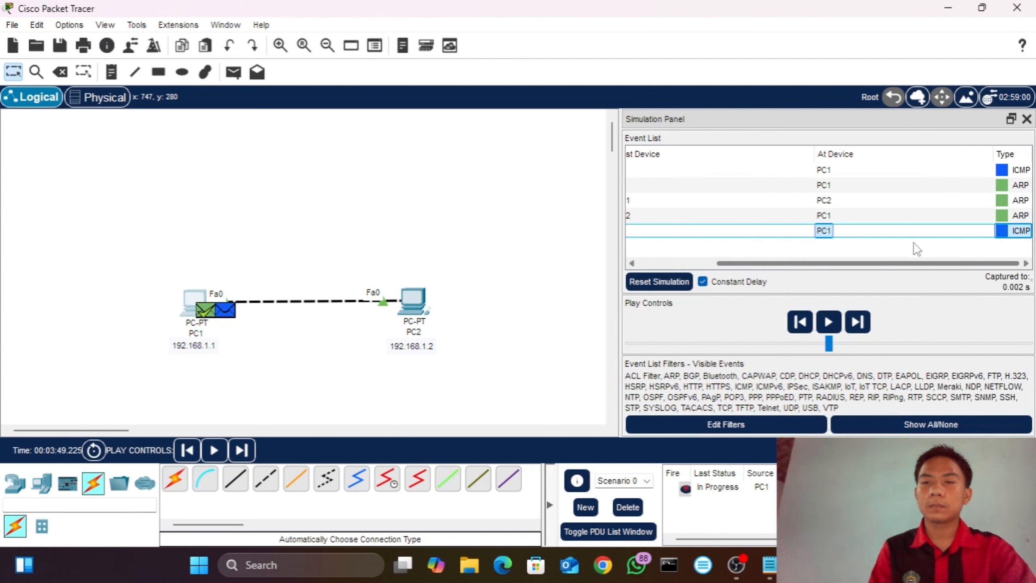
left_click(1003, 215)
left_click(1004, 214)
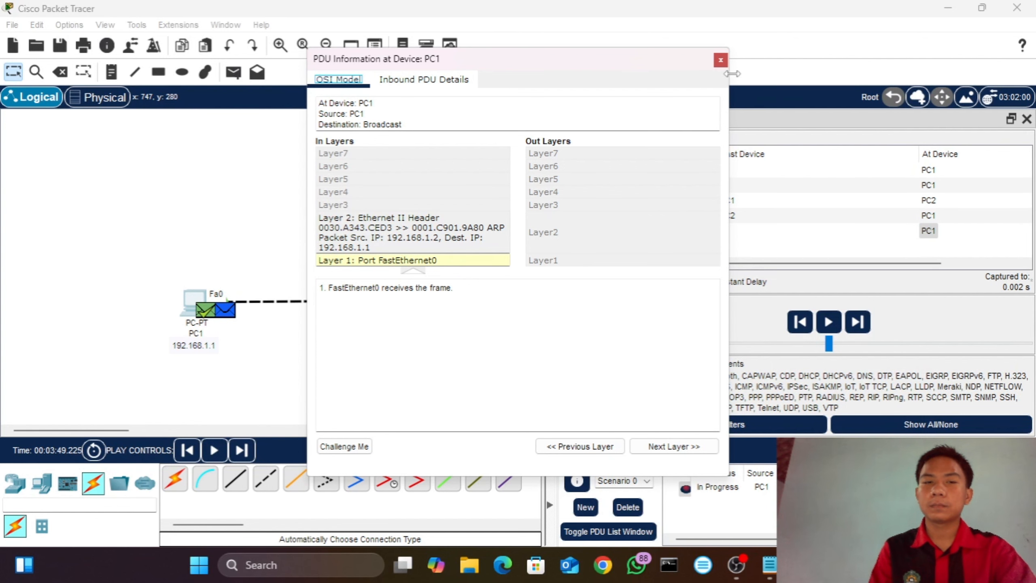
left_click(720, 59)
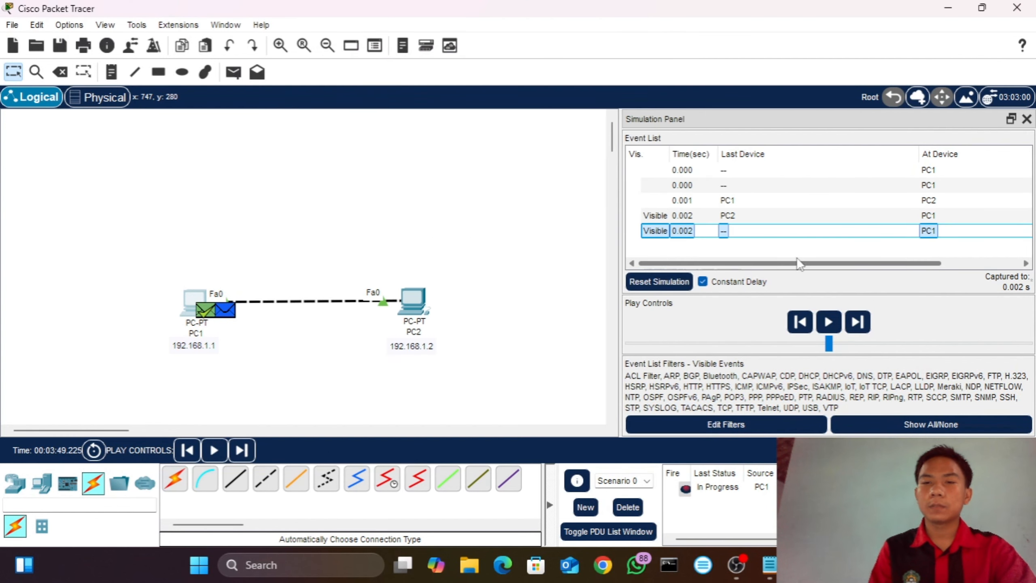
Step: Review the OSI layer details of the ARP packet that PC2 received from PC1
left_click_drag(798, 263, 937, 255)
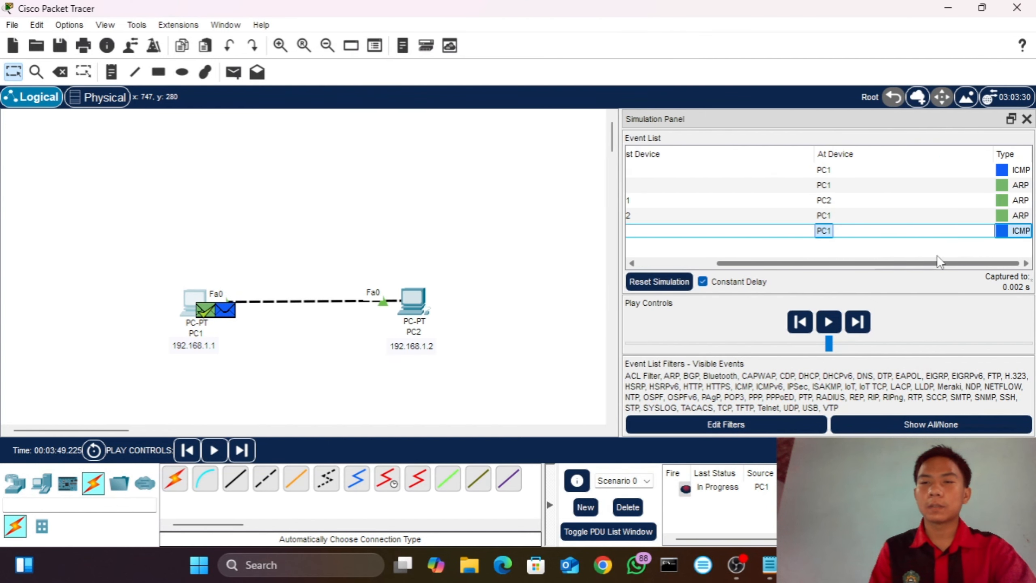
left_click(999, 198)
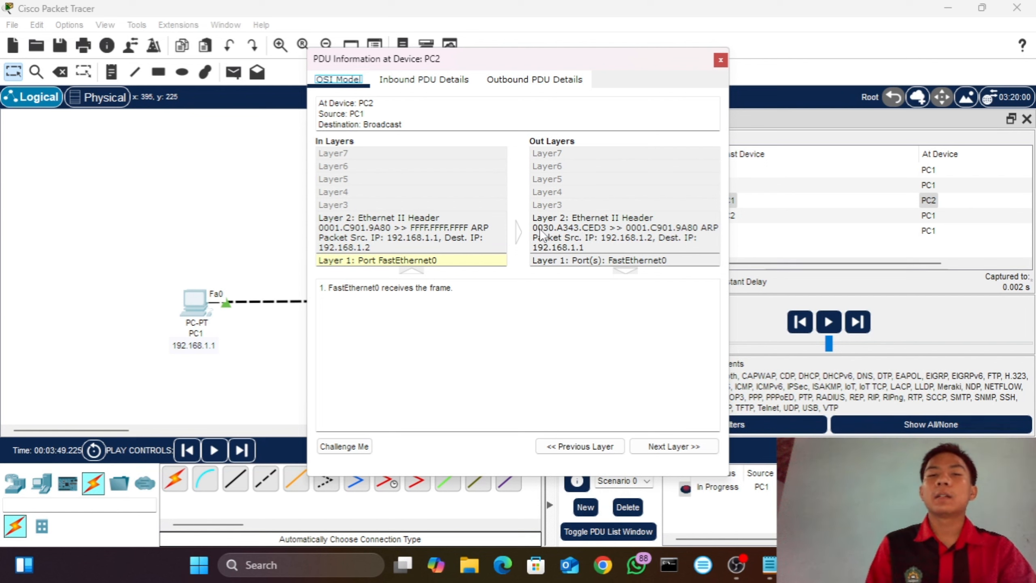
left_click(719, 60)
Step: Run ipconfig /all in PC2's Command Prompt to check its FastEthernet0 physical address
left_click_drag(506, 307, 544, 279)
left_click(414, 297)
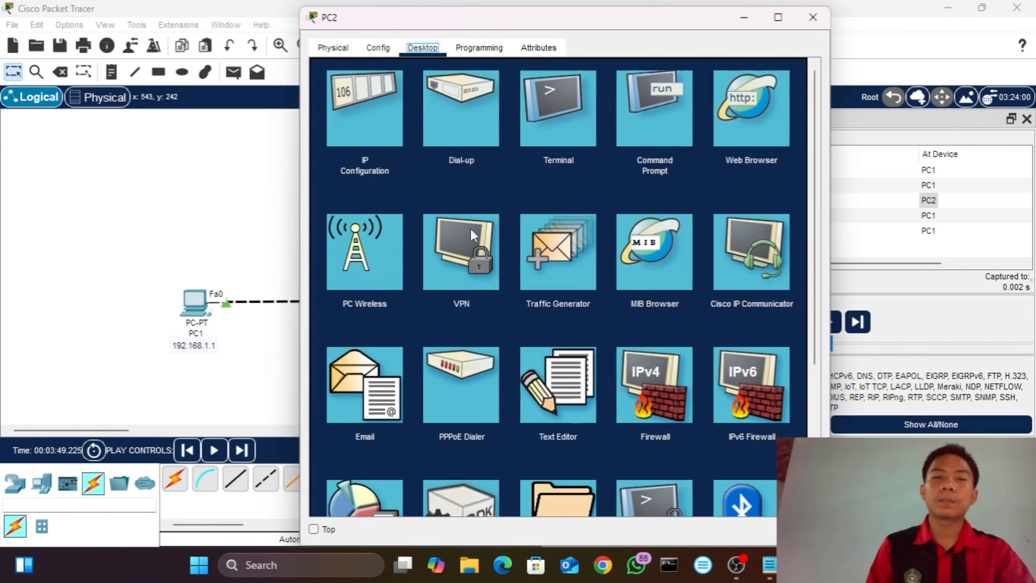
left_click(658, 101)
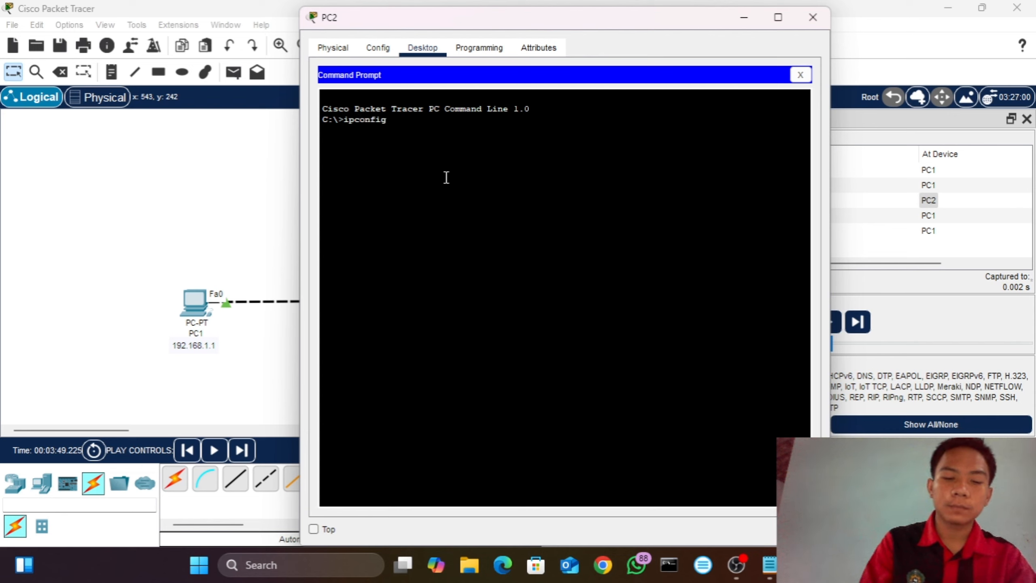
type("ipconfig /all")
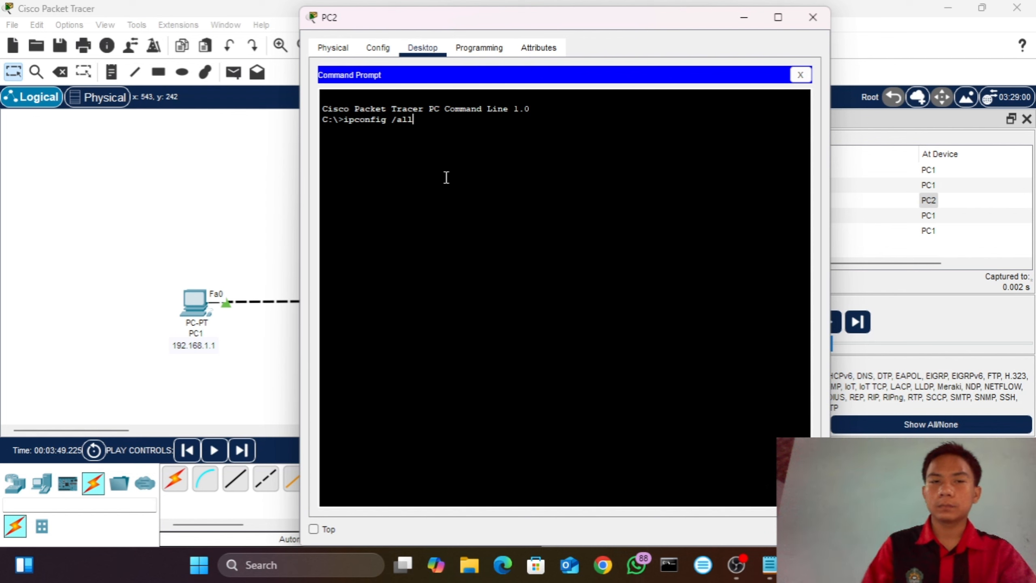
key("Return")
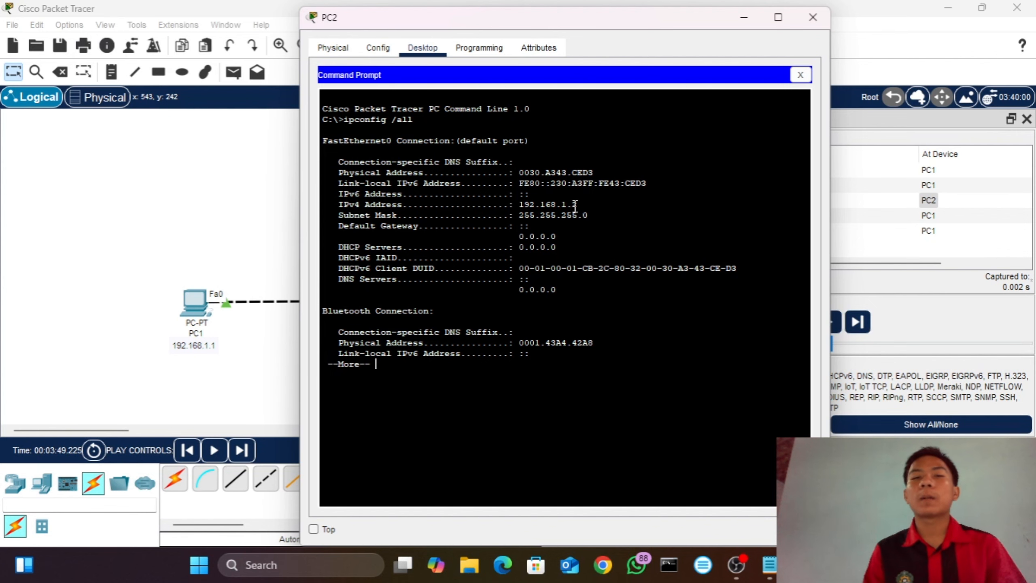
left_click(812, 19)
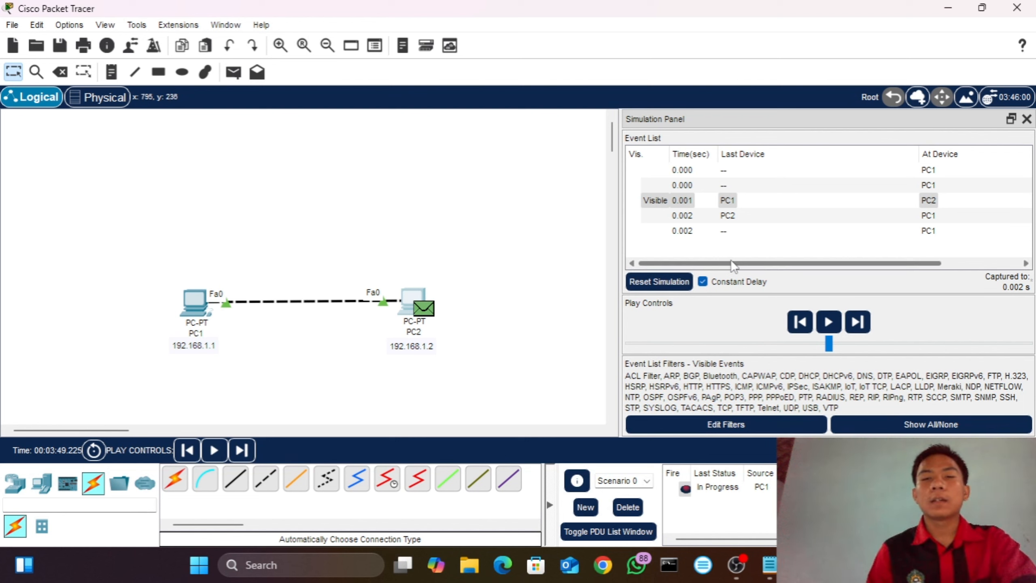
Step: Check the outbound Layer 2 addresses of the ICMP packet waiting at PC1 at 0.002 s
left_click_drag(730, 262, 864, 265)
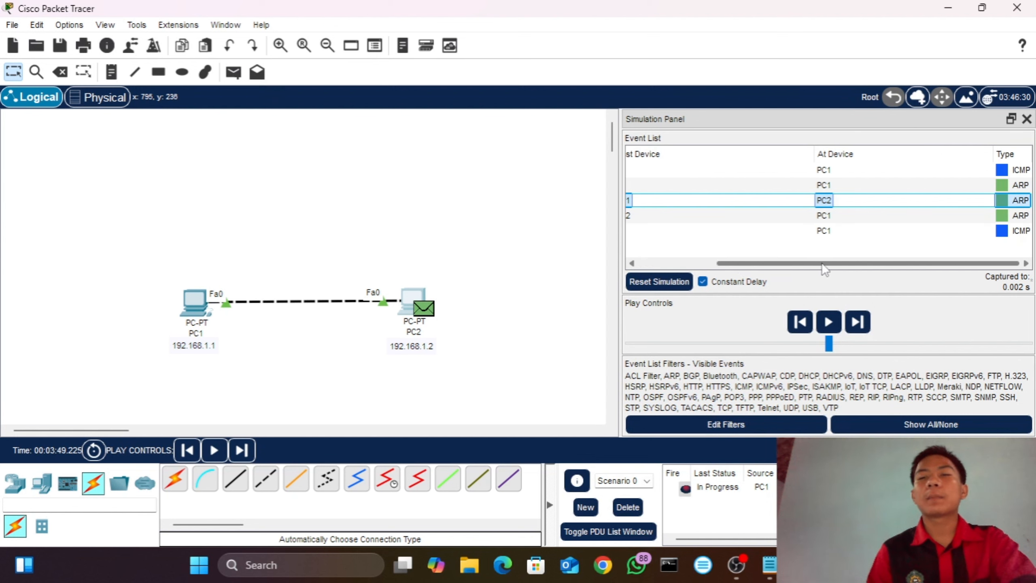
left_click(1001, 231)
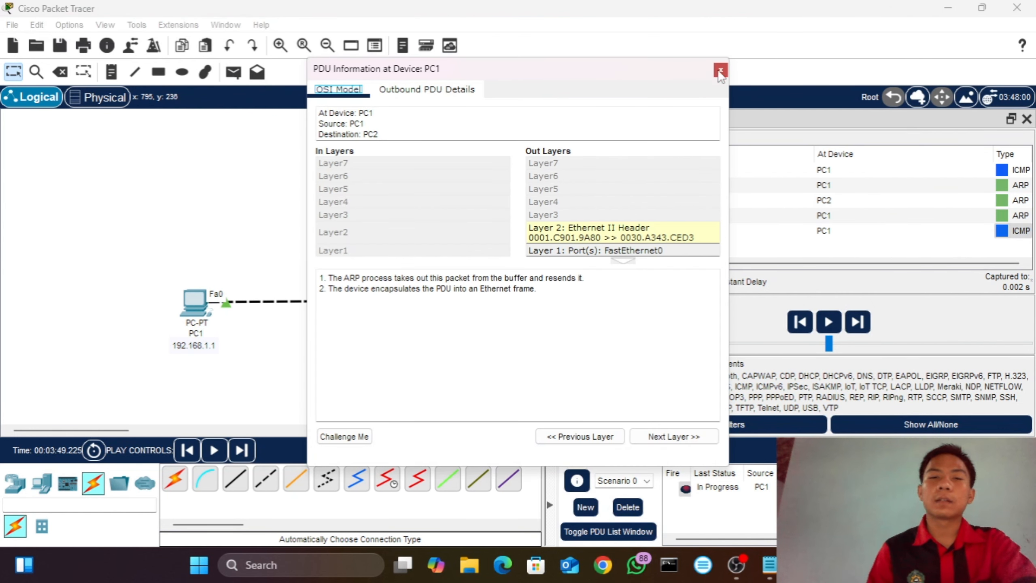
left_click(719, 71)
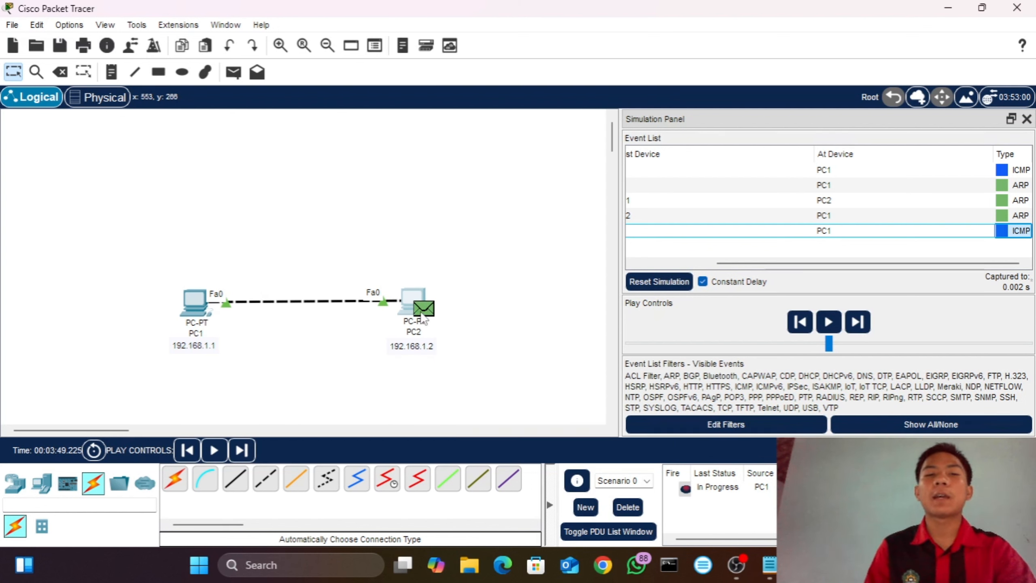
Step: Advance the simulation until the ICMP reply from PC2 reaches PC1, checking the event types in the list
left_click(241, 449)
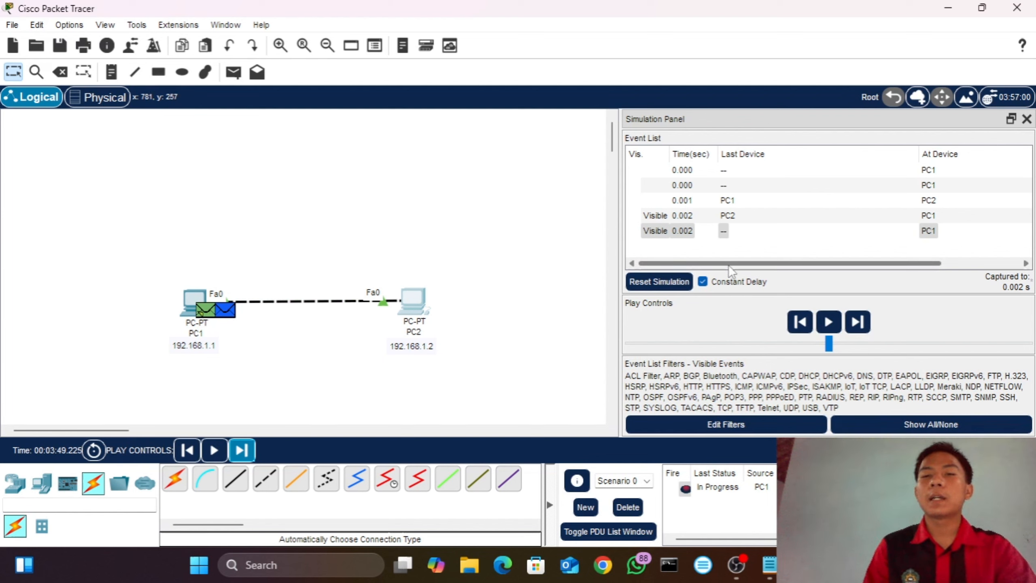
left_click_drag(728, 265, 870, 267)
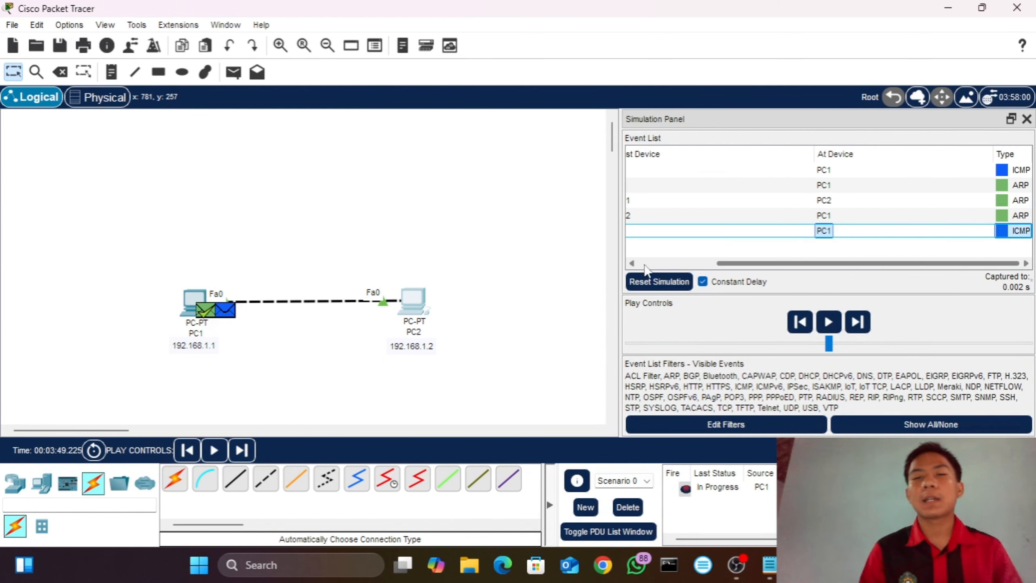
left_click(557, 277)
left_click(239, 457)
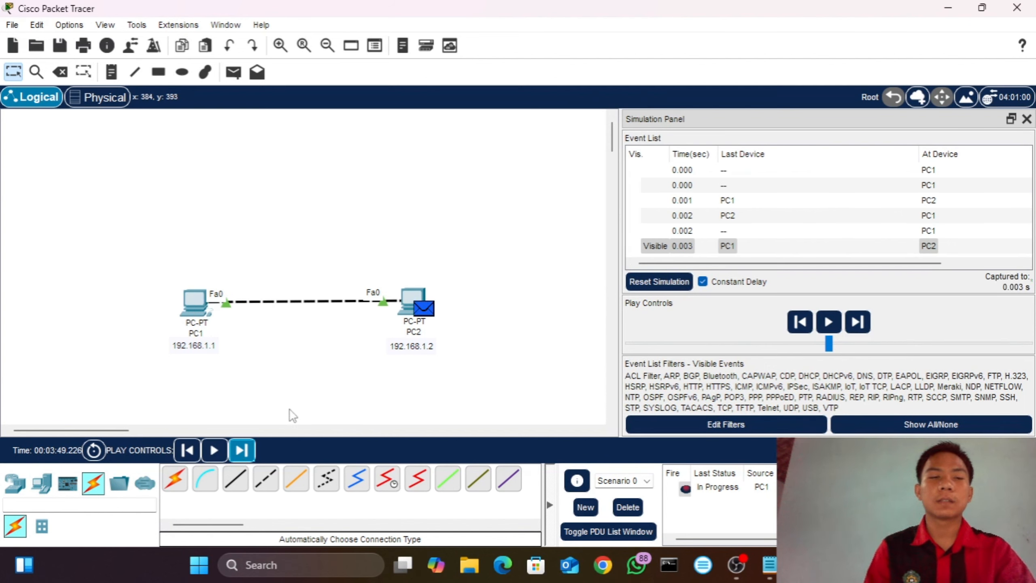
left_click(246, 451)
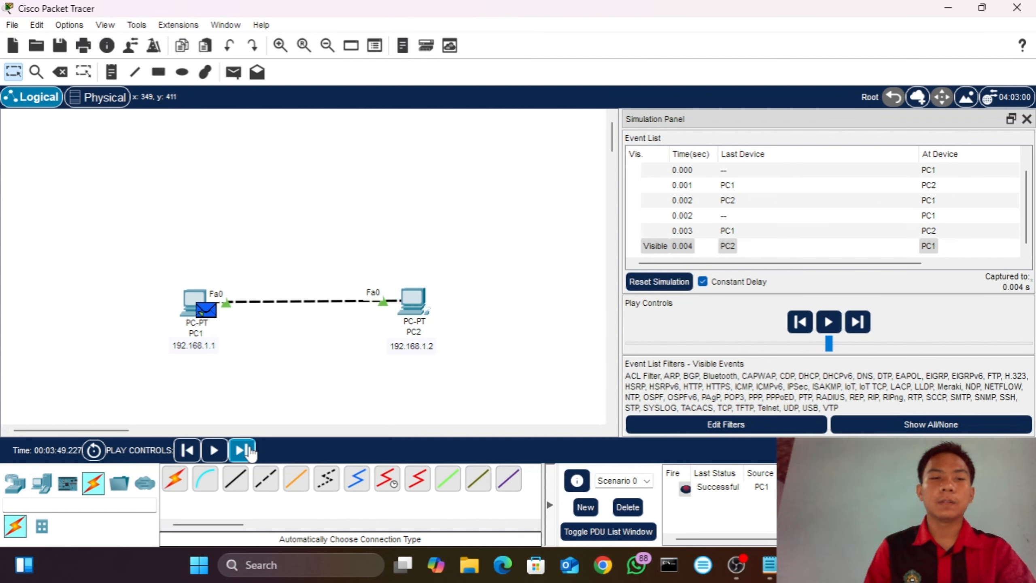
left_click_drag(818, 263, 903, 270)
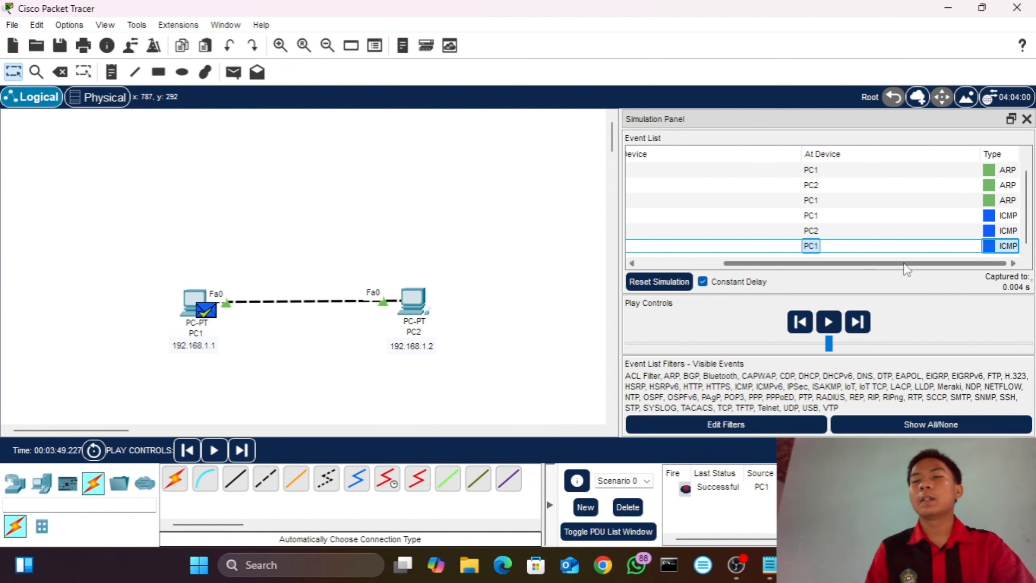
left_click(535, 220)
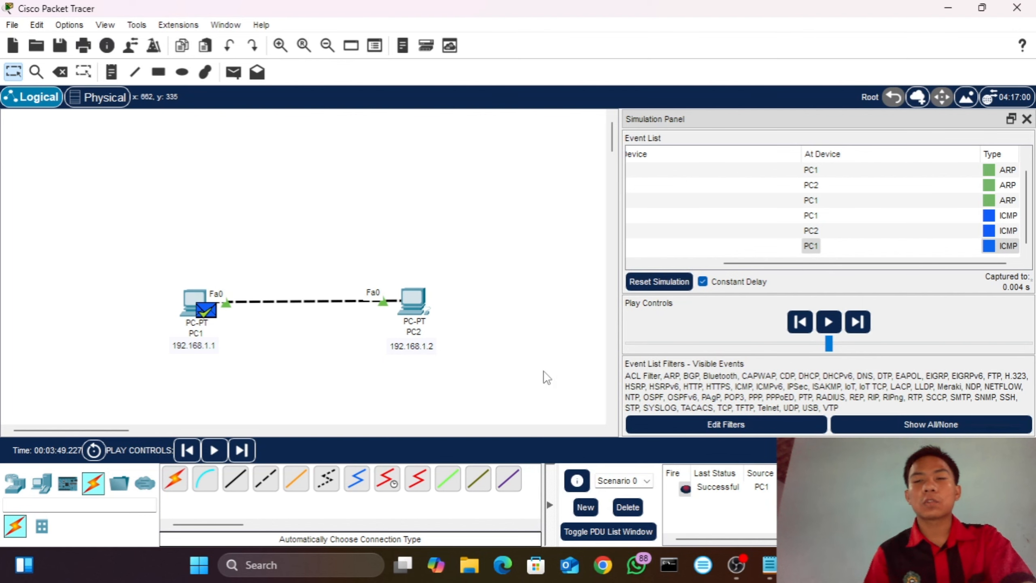
Step: Switch to OBS and move the Video Capture Device source to the lower-left corner of the scene, then return to Packet Tracer
left_click(734, 570)
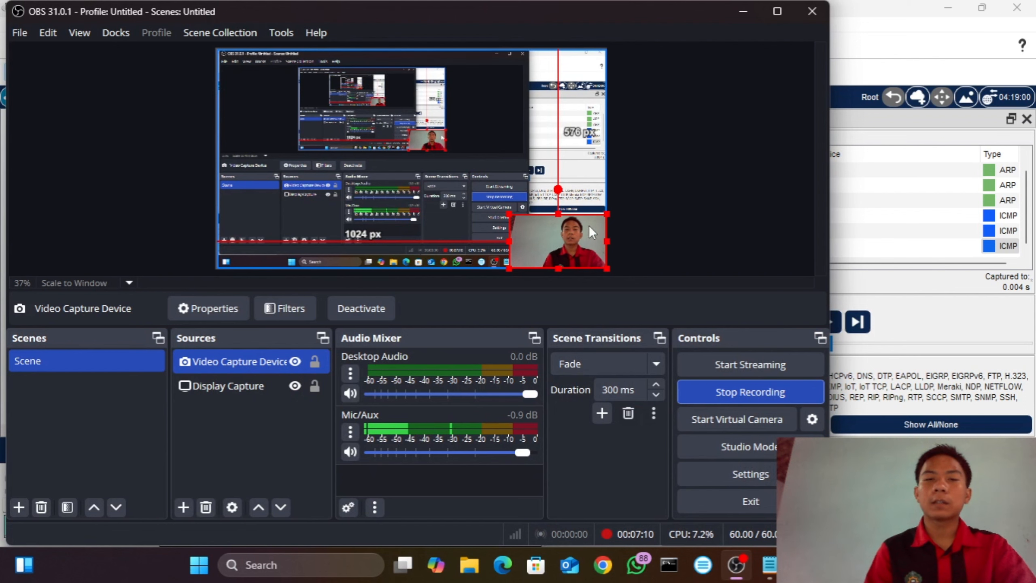
left_click_drag(562, 232, 261, 232)
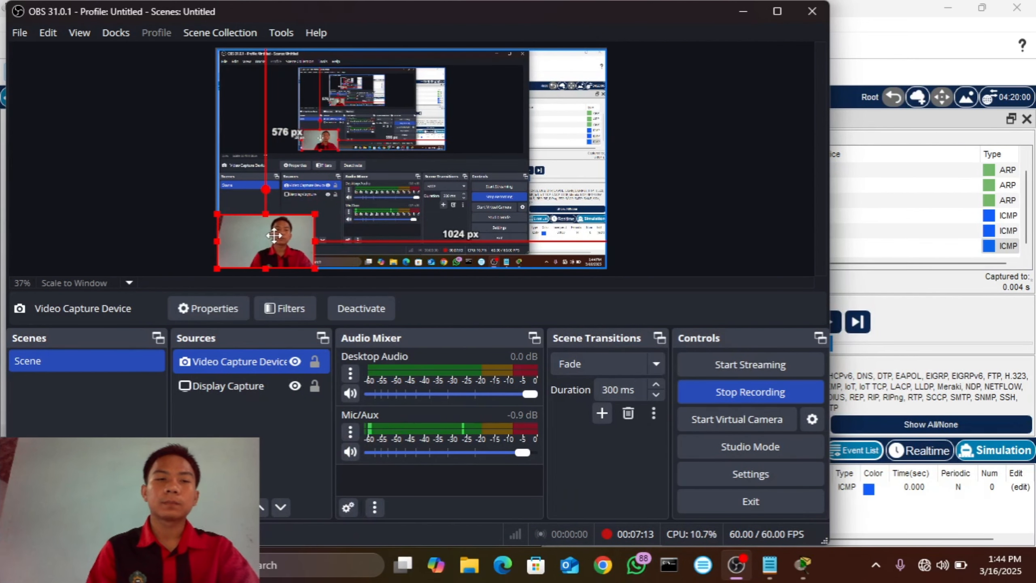
left_click(743, 11)
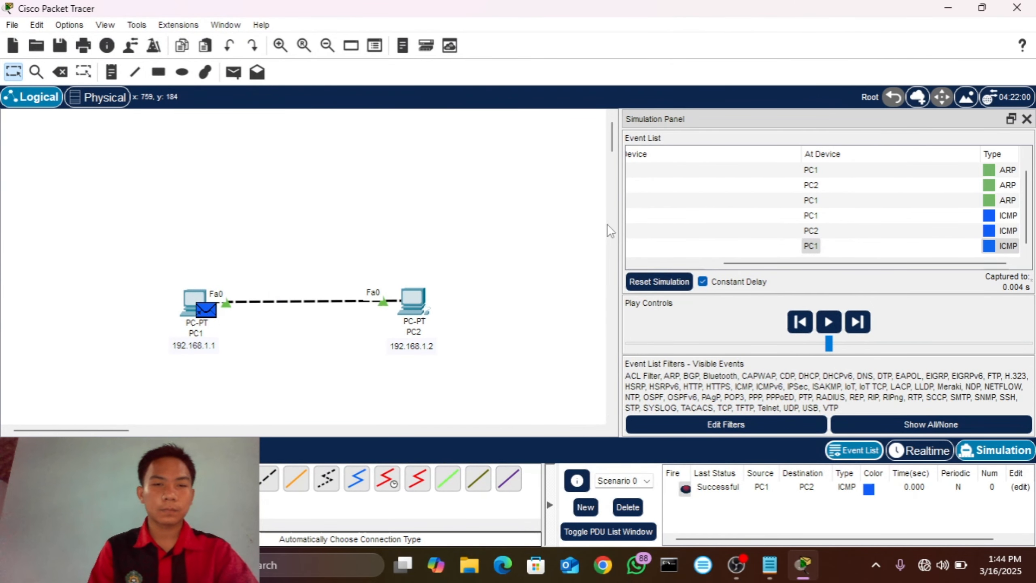
Step: In Realtime mode, add a third PC to the right of PC2 and delete the cable between PC1 and PC2
left_click(899, 451)
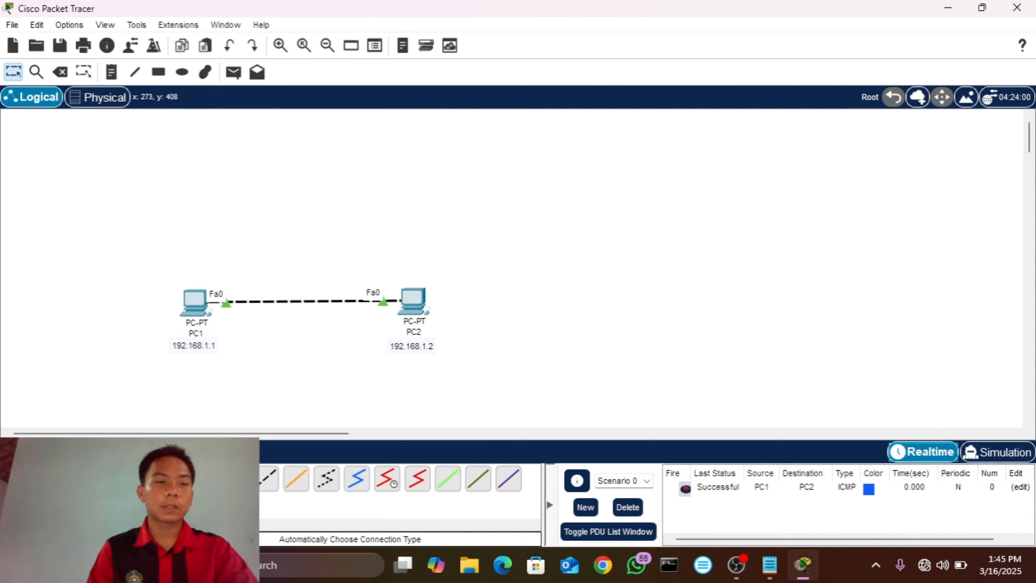
left_click(41, 477)
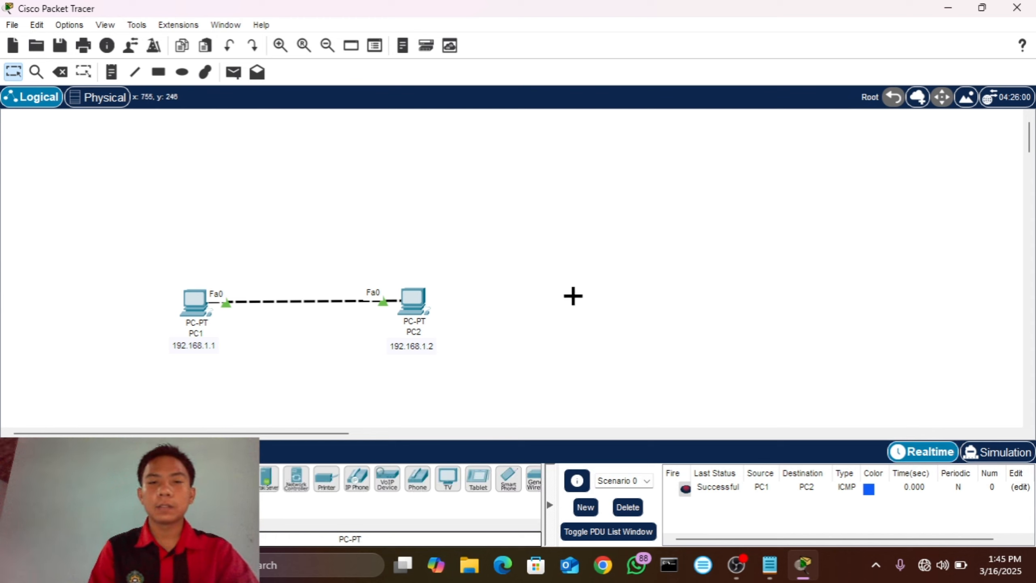
left_click(573, 298)
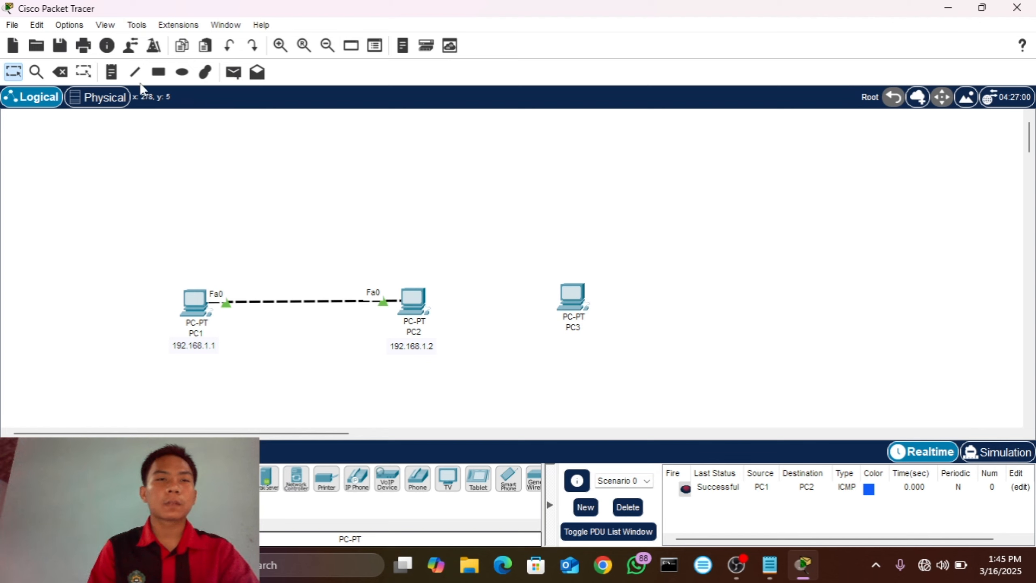
left_click(60, 72)
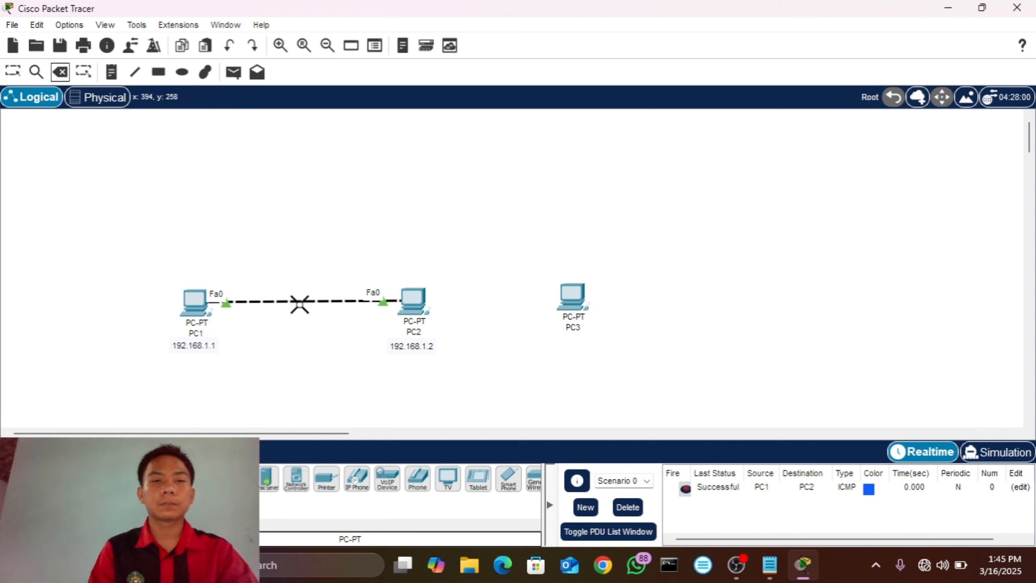
left_click(299, 302)
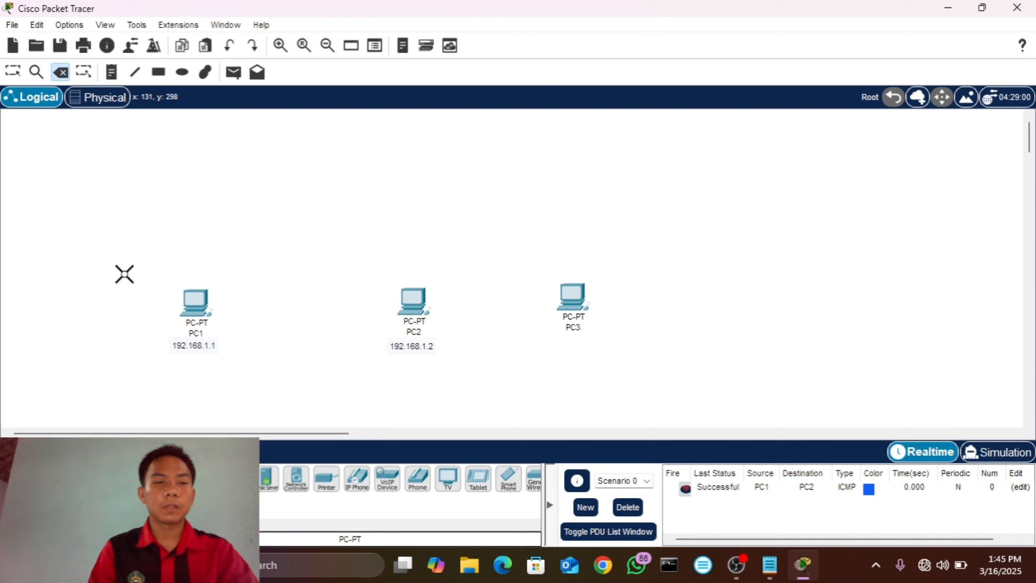
Step: Place a note reading 192.168.1.3 below PC3
left_click(111, 72)
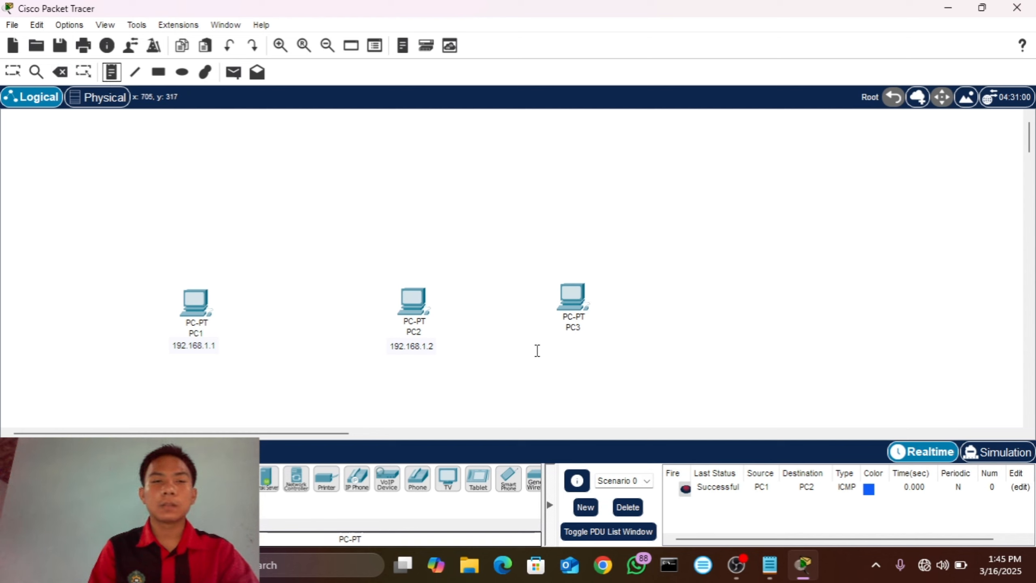
left_click(538, 348)
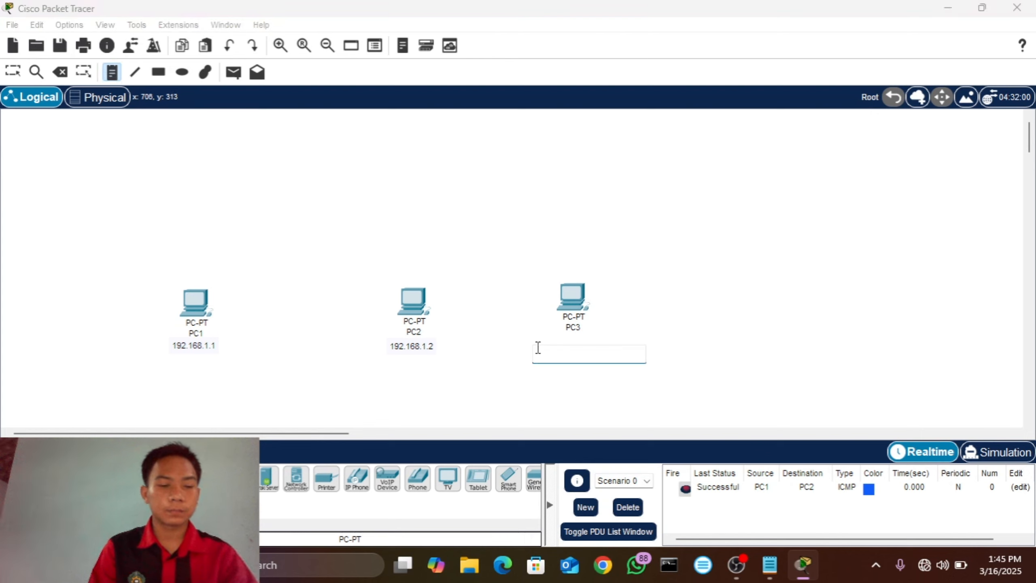
type("192.168.1.1")
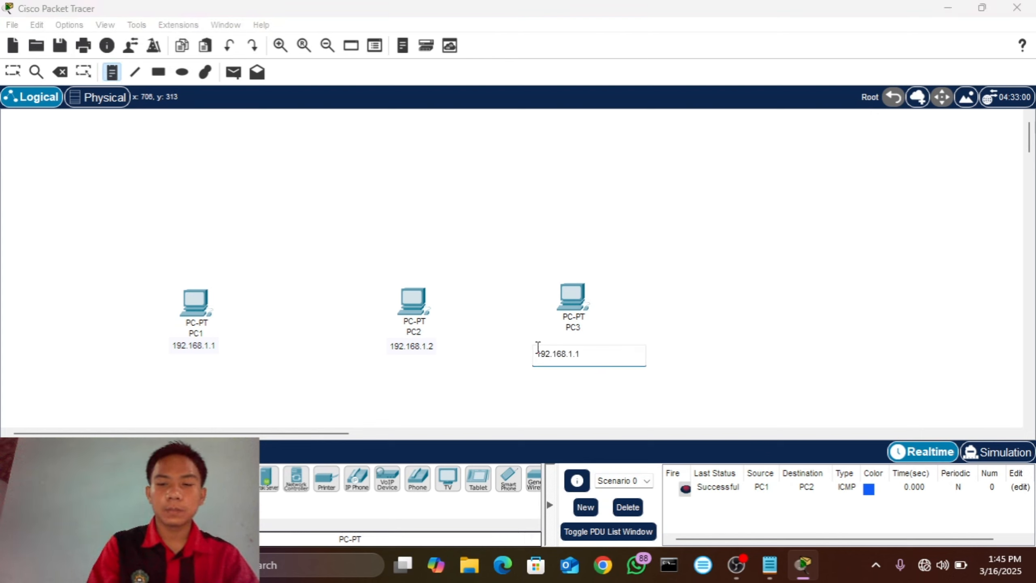
type("3")
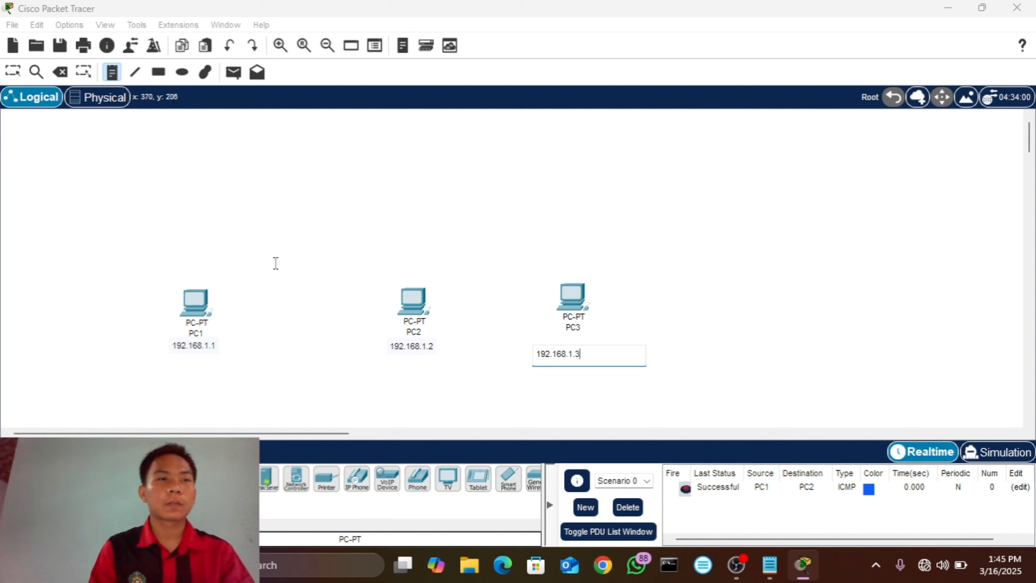
left_click(9, 67)
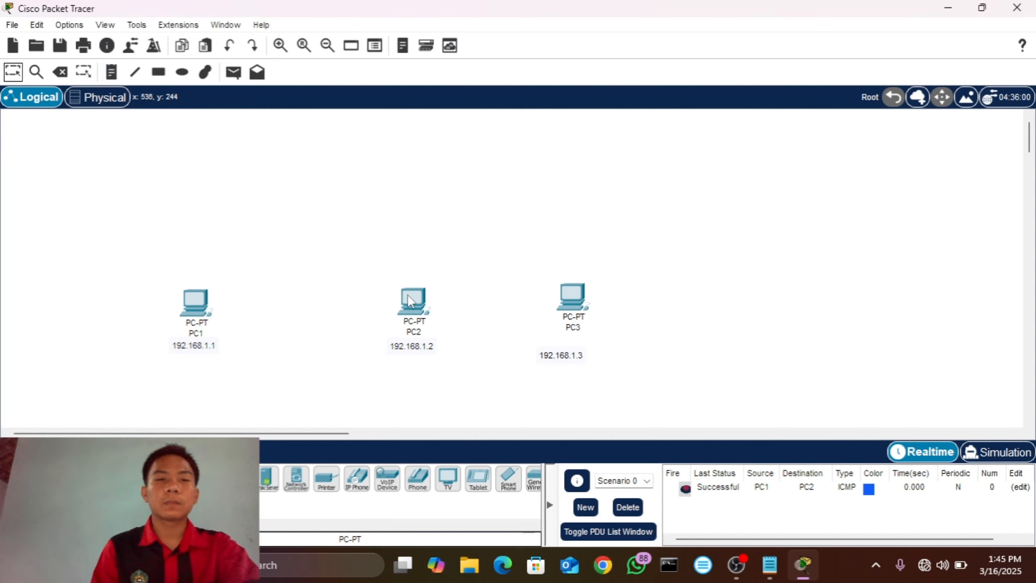
Step: Move PC2 and PC3 with their IP address notes closer to PC1, forming an evenly spaced row
left_click_drag(410, 301, 308, 296)
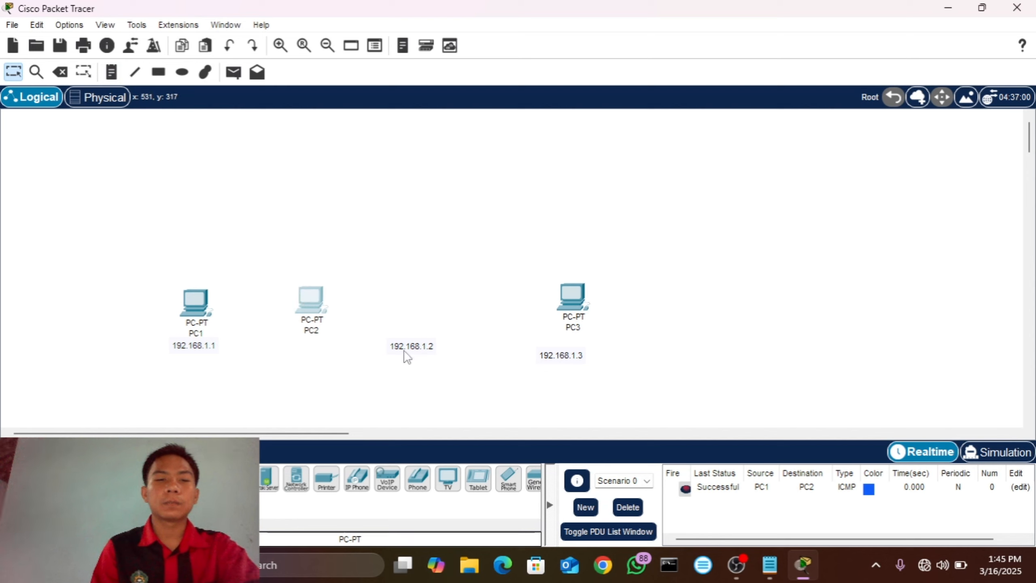
left_click_drag(406, 346, 306, 347)
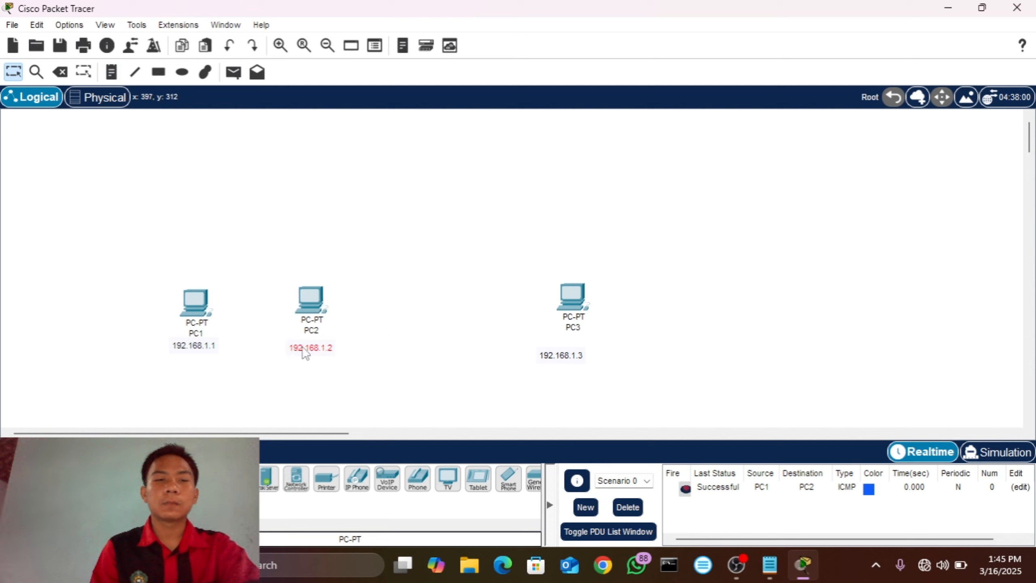
left_click_drag(578, 297, 442, 293)
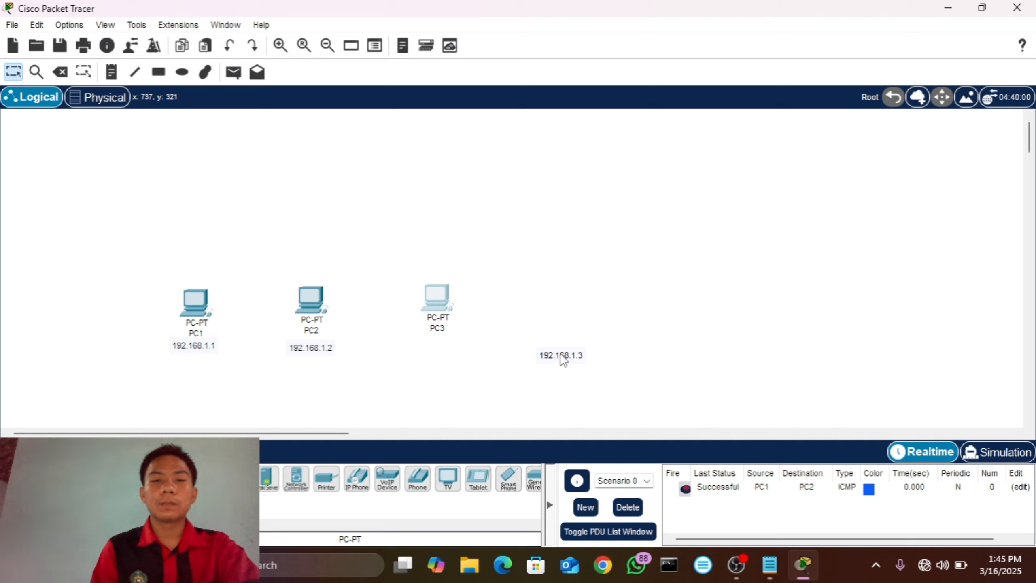
left_click_drag(562, 358, 441, 352)
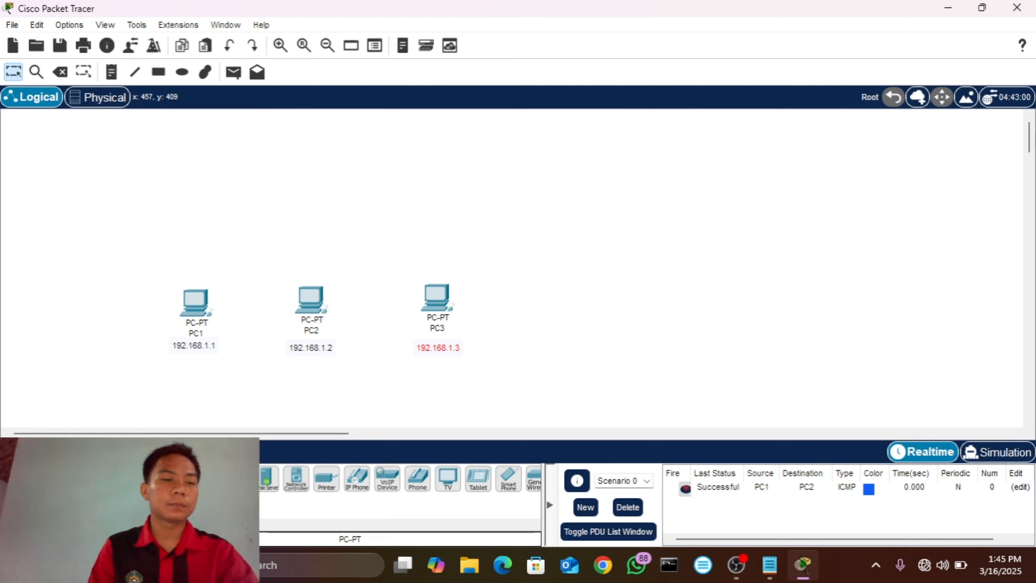
Step: Place a 2960-24TT switch in the workspace above PC2
left_click(15, 478)
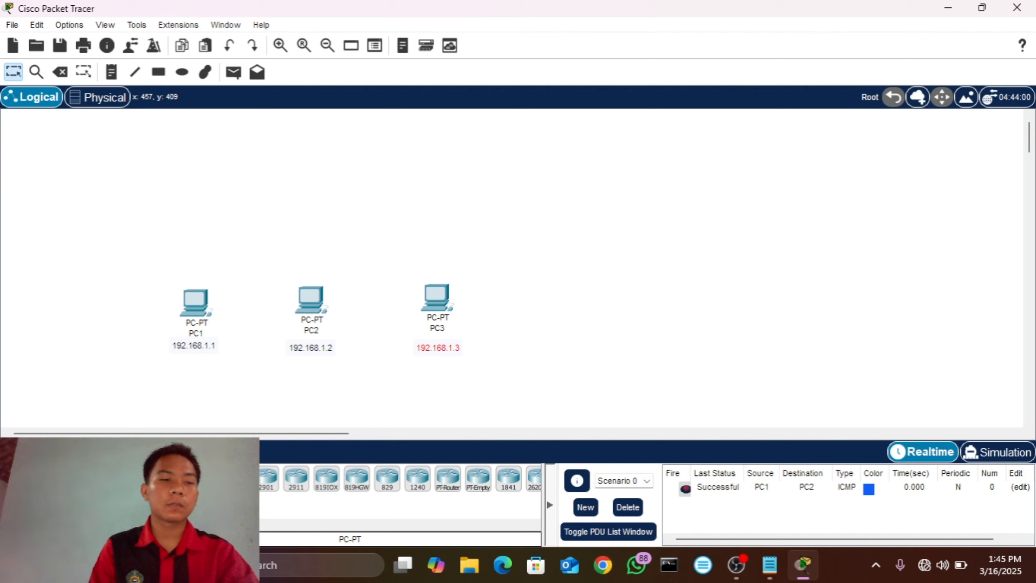
left_click(44, 512)
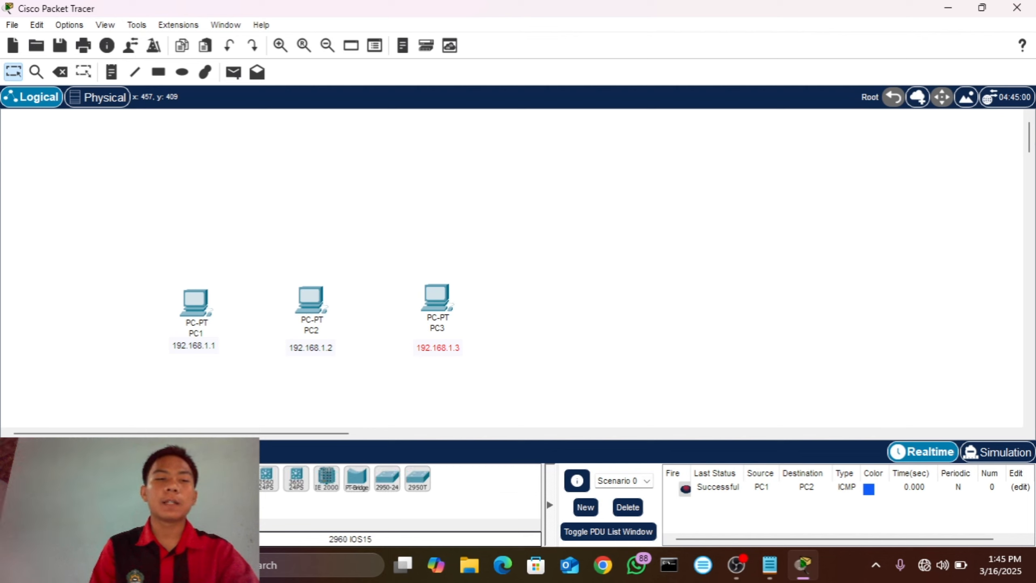
left_click(324, 190)
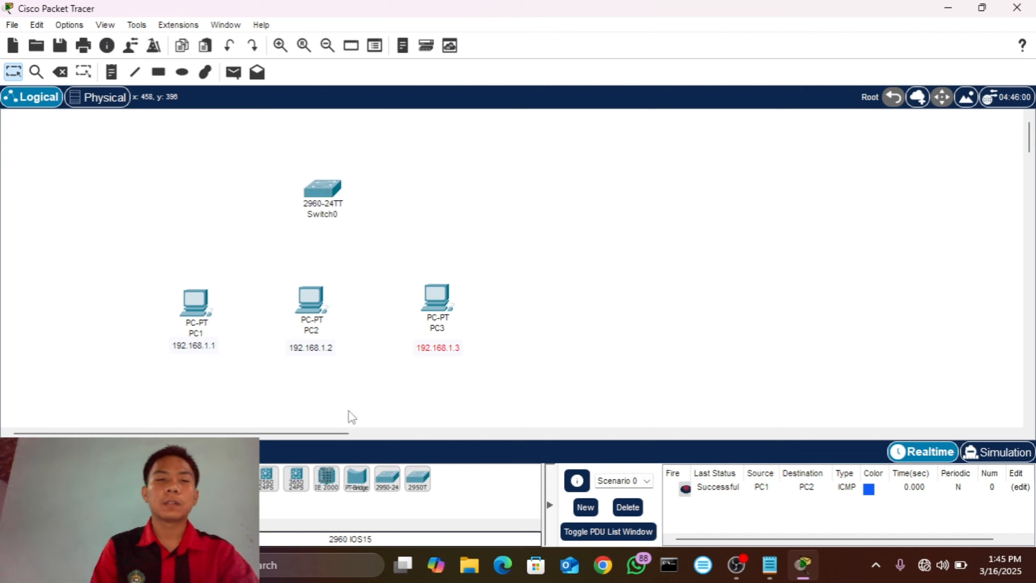
Step: Cable the switch to PC1, PC2 and PC3 using automatically chosen connection types
left_click(99, 478)
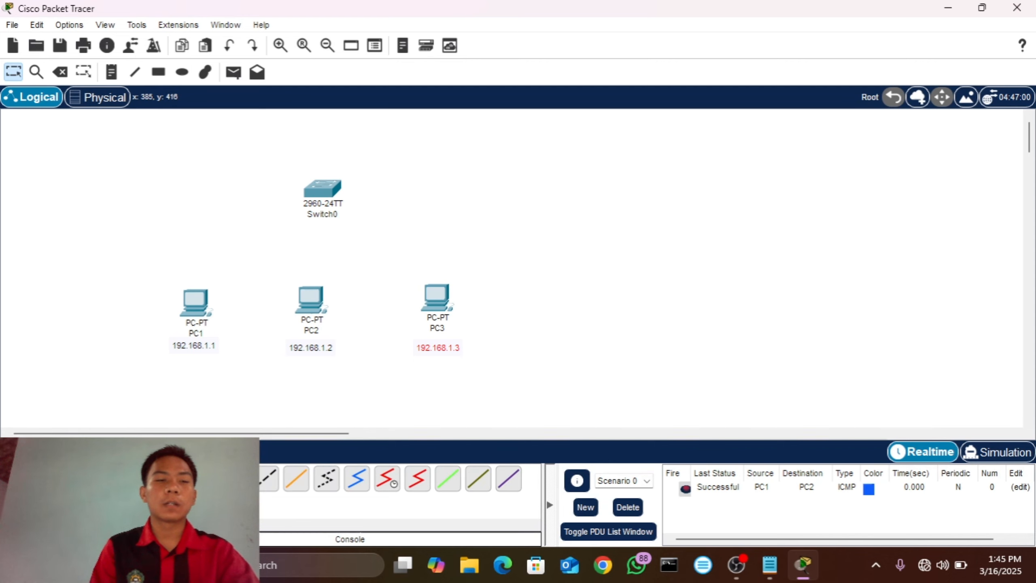
left_click(175, 479)
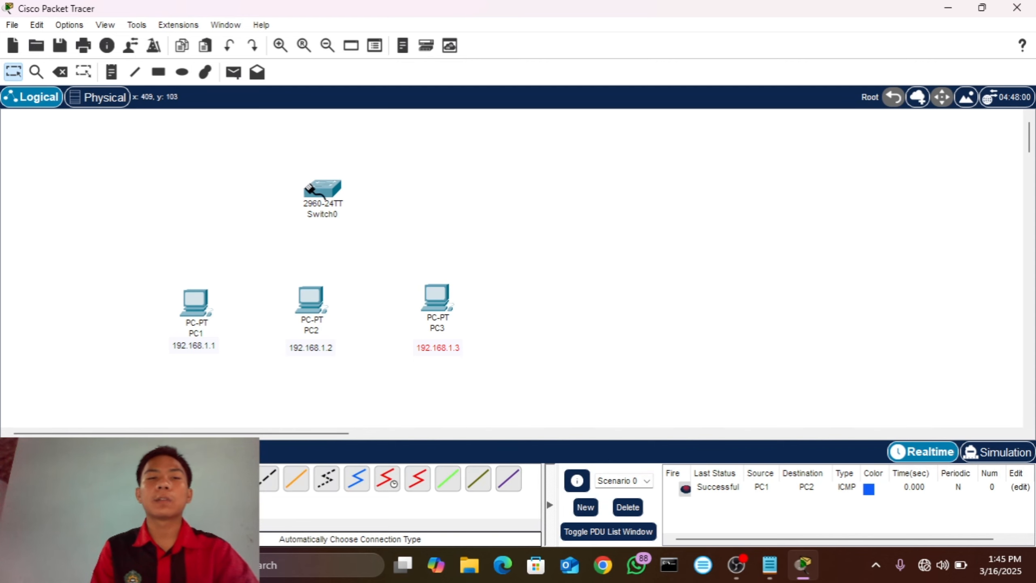
left_click(316, 189)
left_click(197, 301)
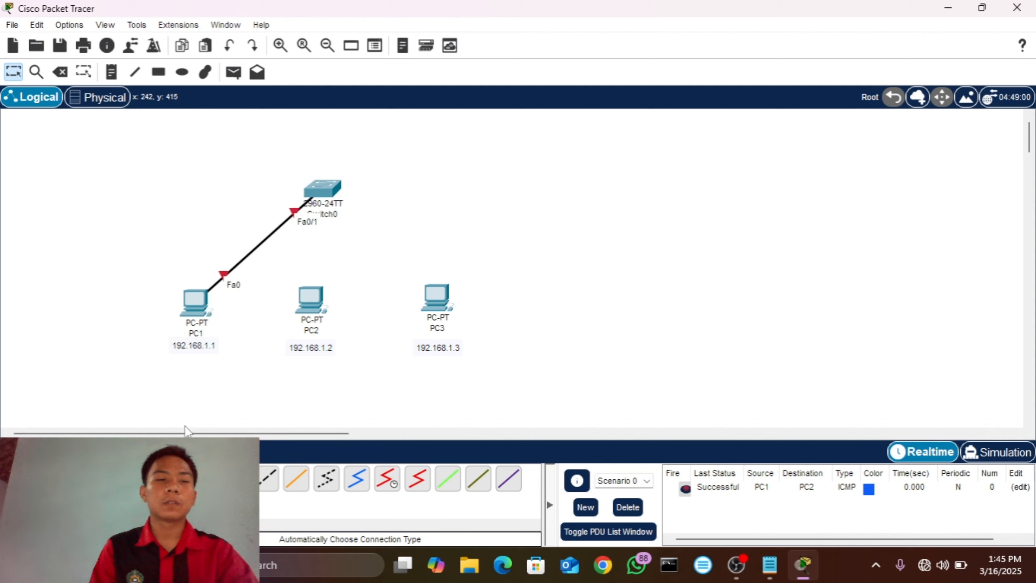
left_click(174, 478)
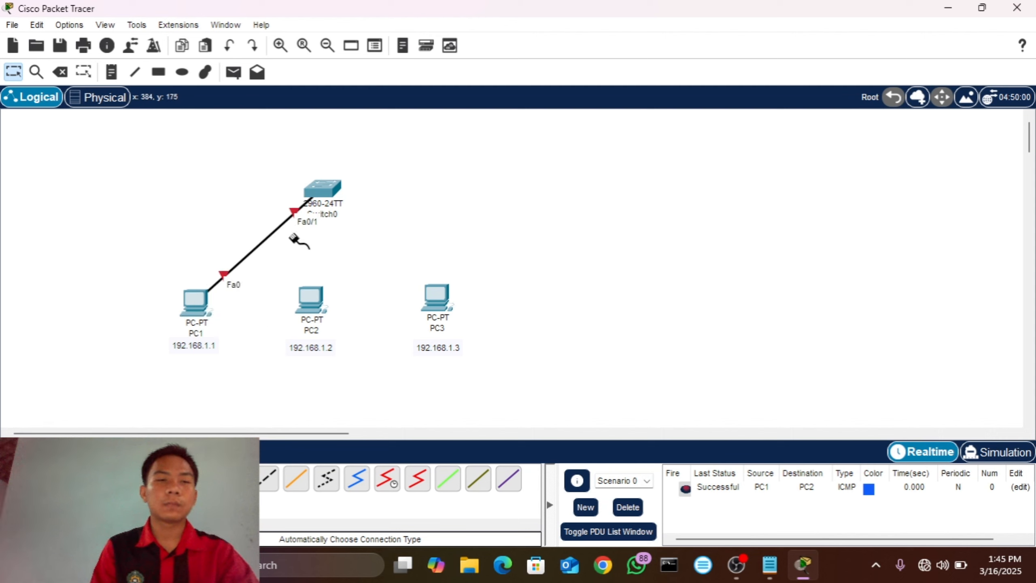
left_click(316, 190)
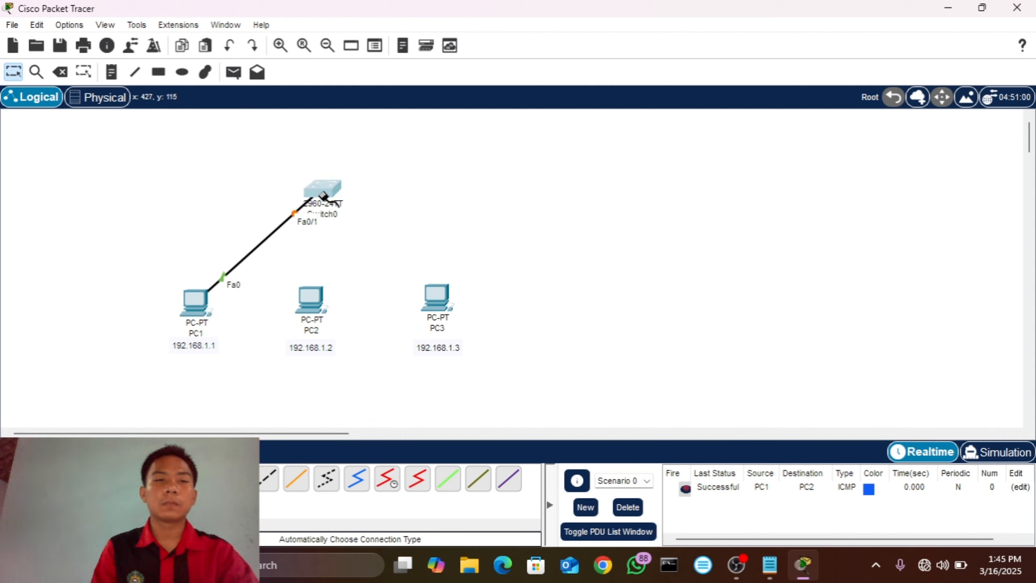
left_click(323, 194)
left_click(311, 300)
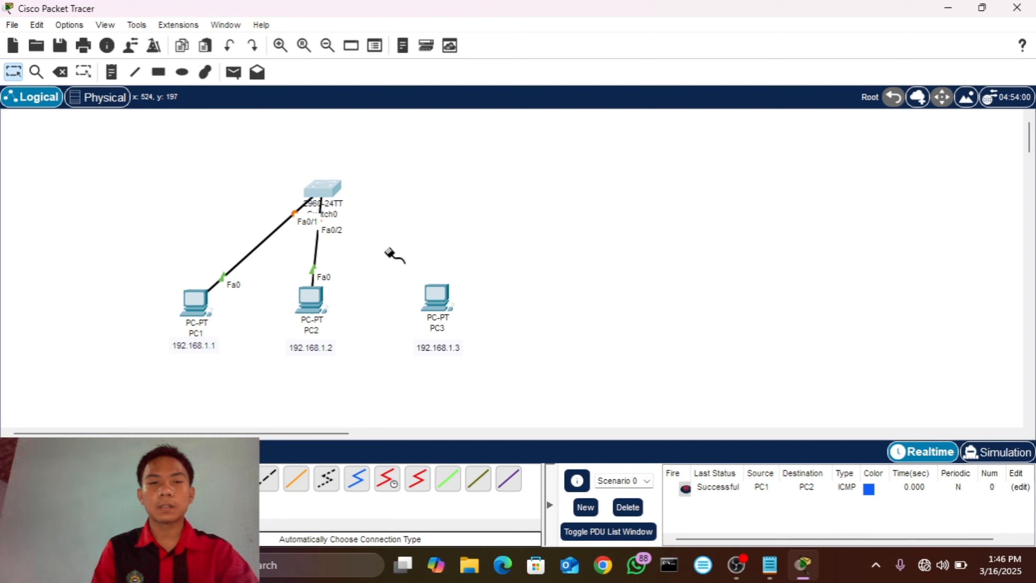
left_click(323, 194)
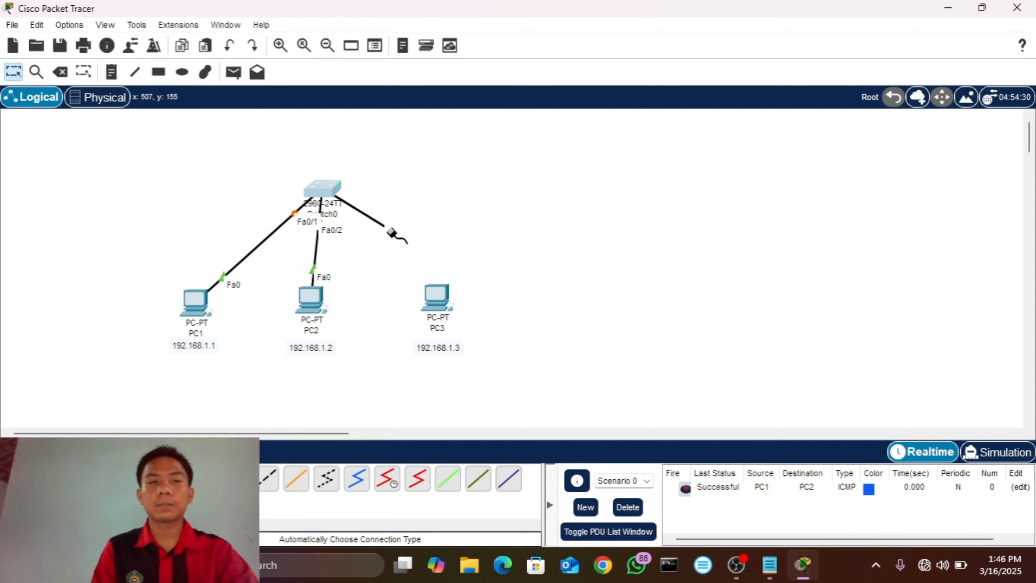
left_click(435, 293)
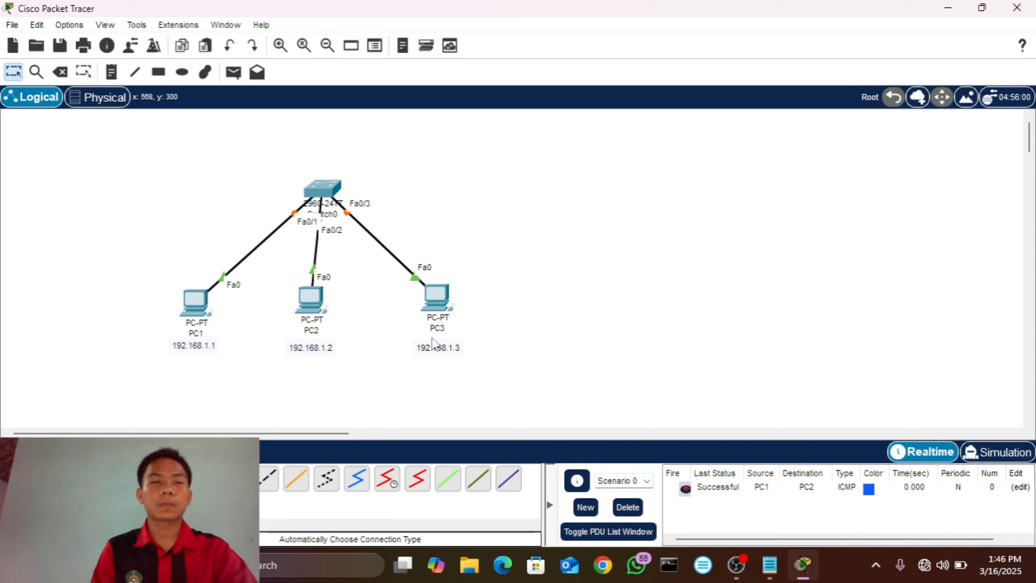
Step: Check PC1's static IP configuration and close its device window
left_click(195, 302)
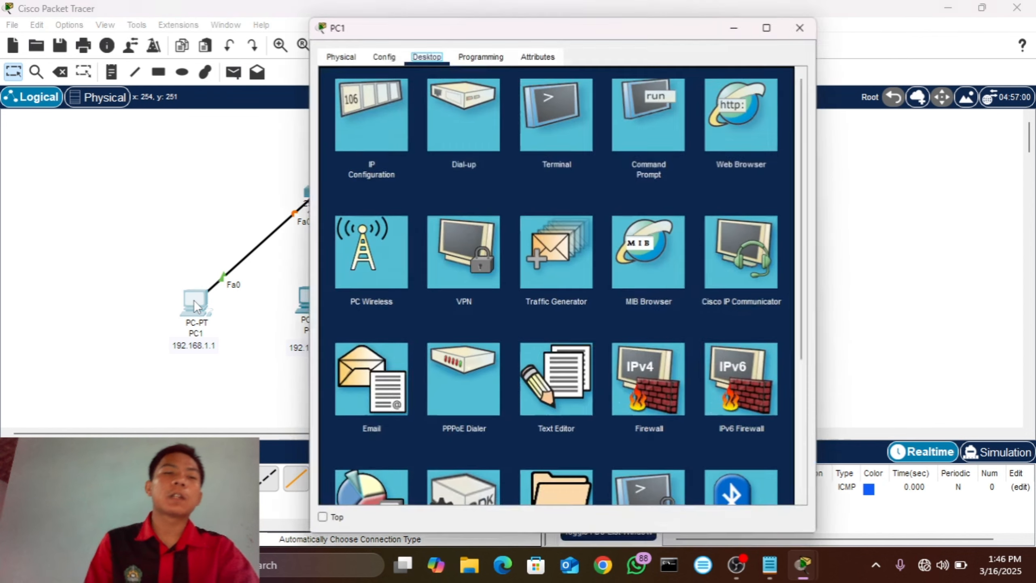
left_click(386, 91)
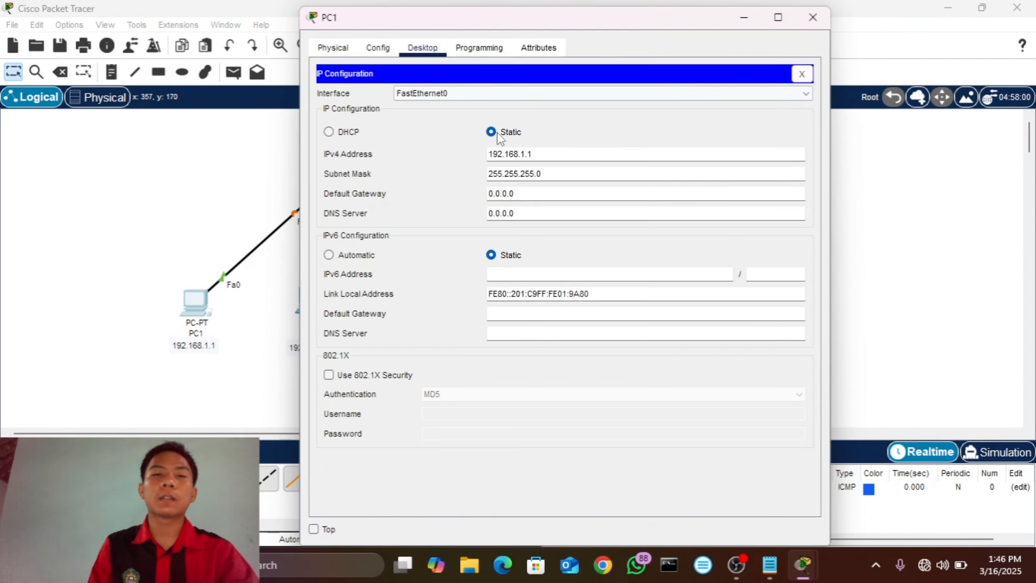
left_click(812, 17)
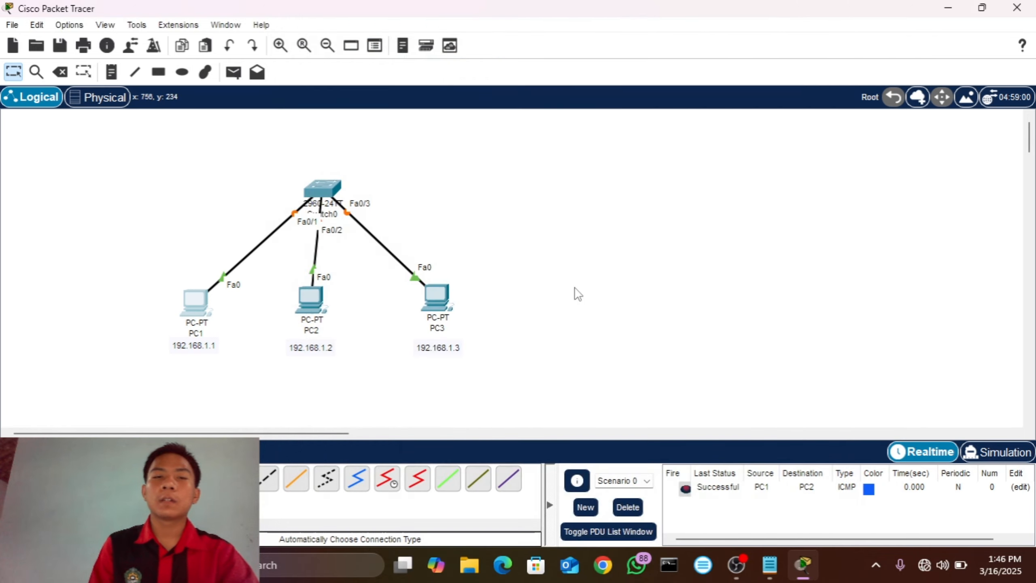
Step: Give PC3 the static IPv4 address 192.168.1.3 with subnet mask 255.255.255.0
left_click(428, 289)
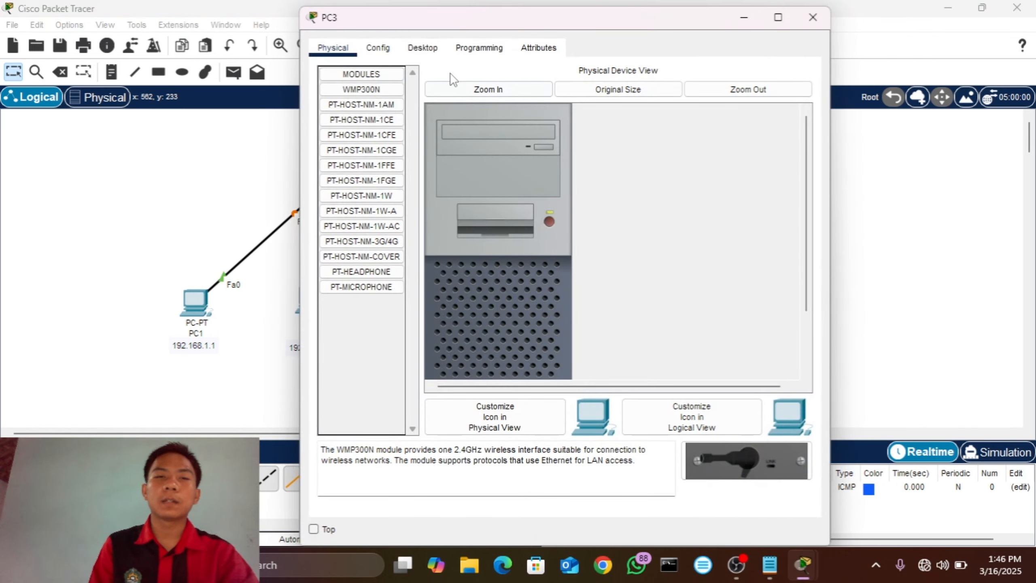
left_click(424, 46)
left_click(364, 114)
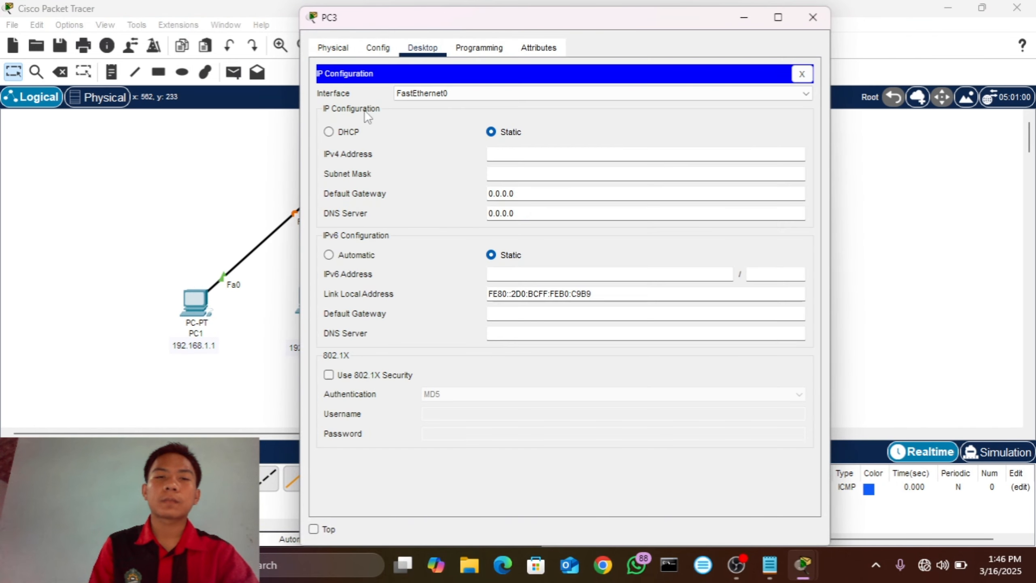
left_click(507, 155)
type("192.168.1.1")
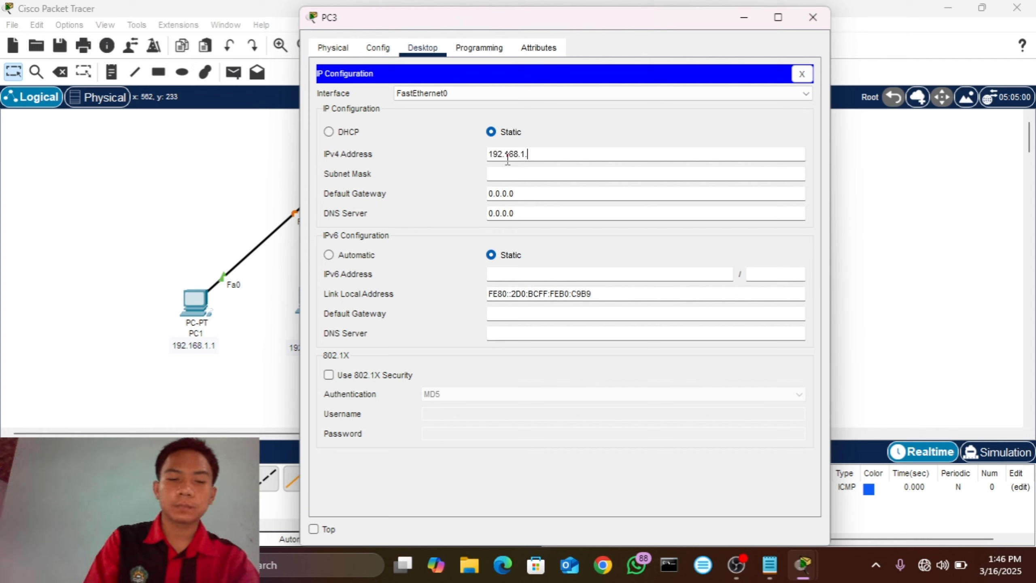
left_click(529, 174)
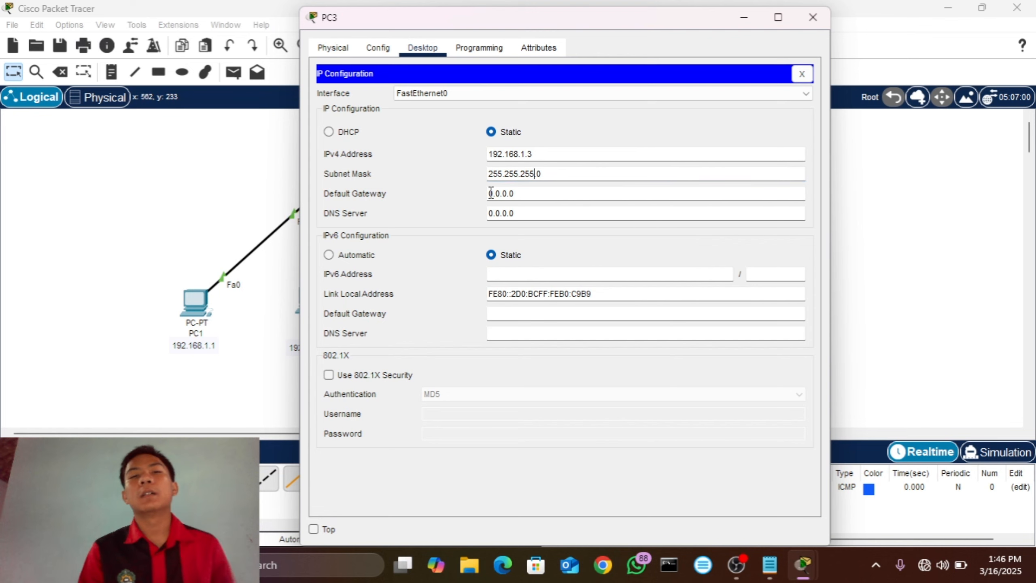
left_click(811, 17)
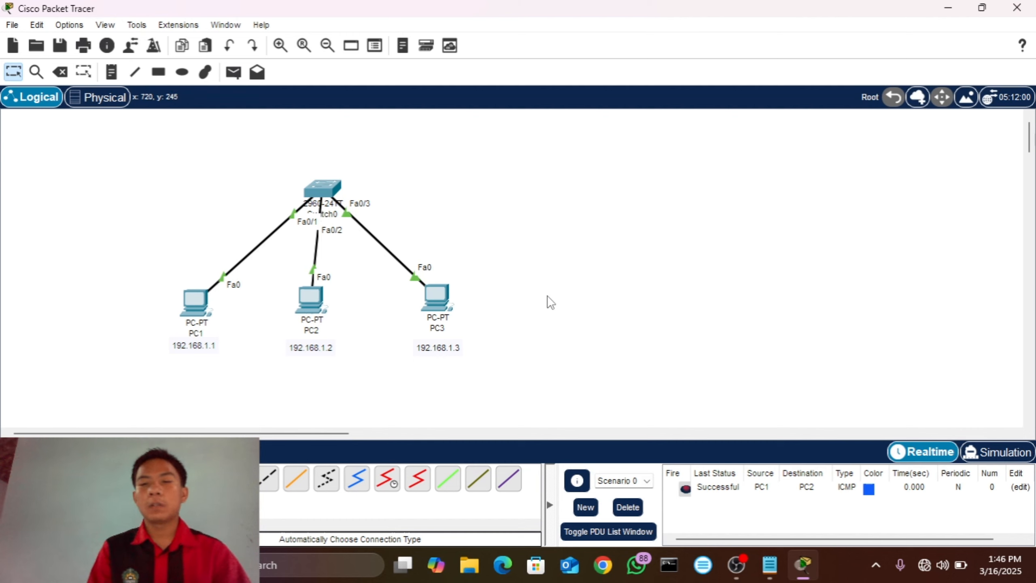
Step: Delete the current PDU scenario and check PC1's ARP table by running arp -a in its command prompt
left_click(628, 507)
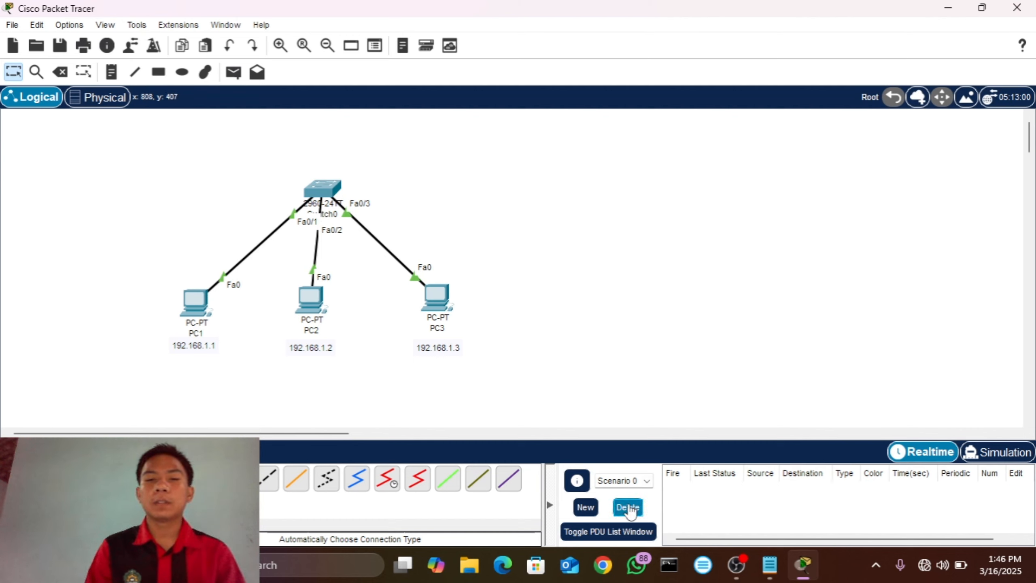
left_click(196, 307)
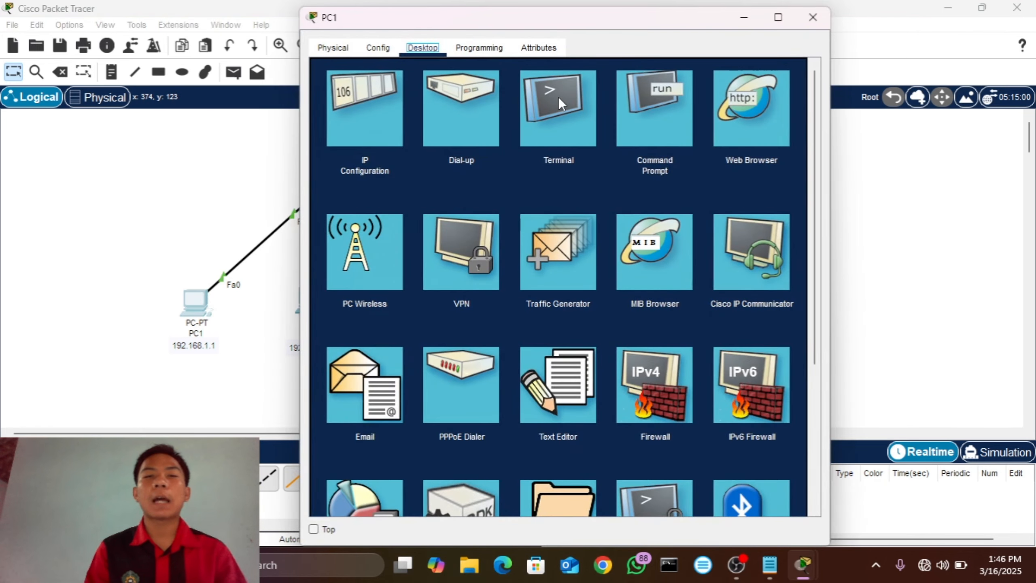
left_click(654, 91)
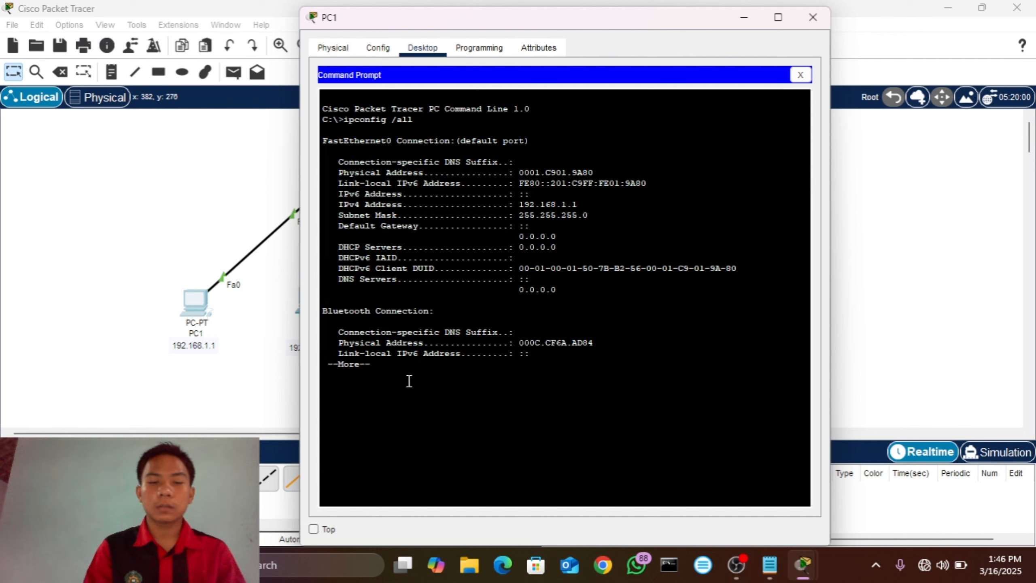
key("space")
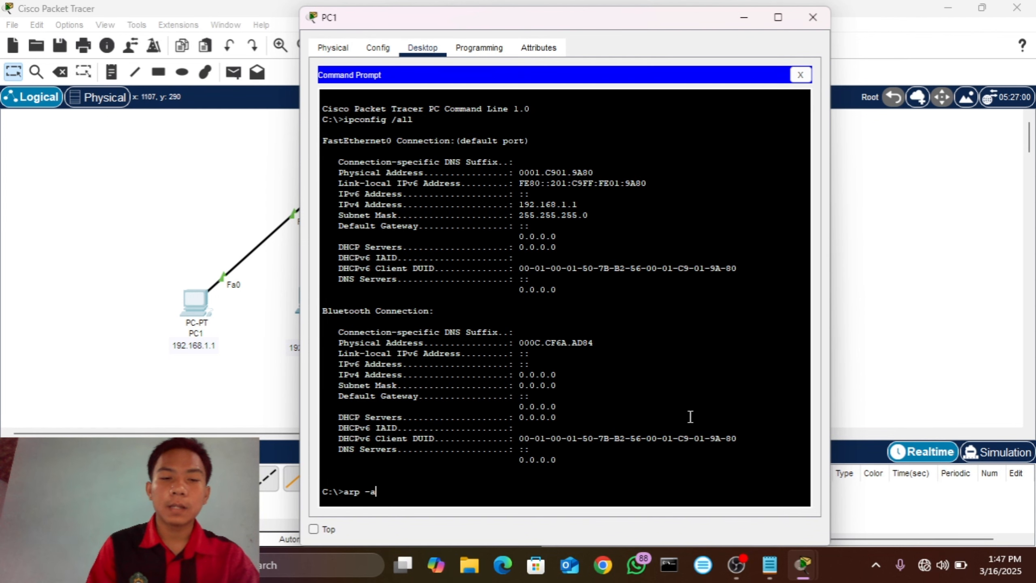
key("Return")
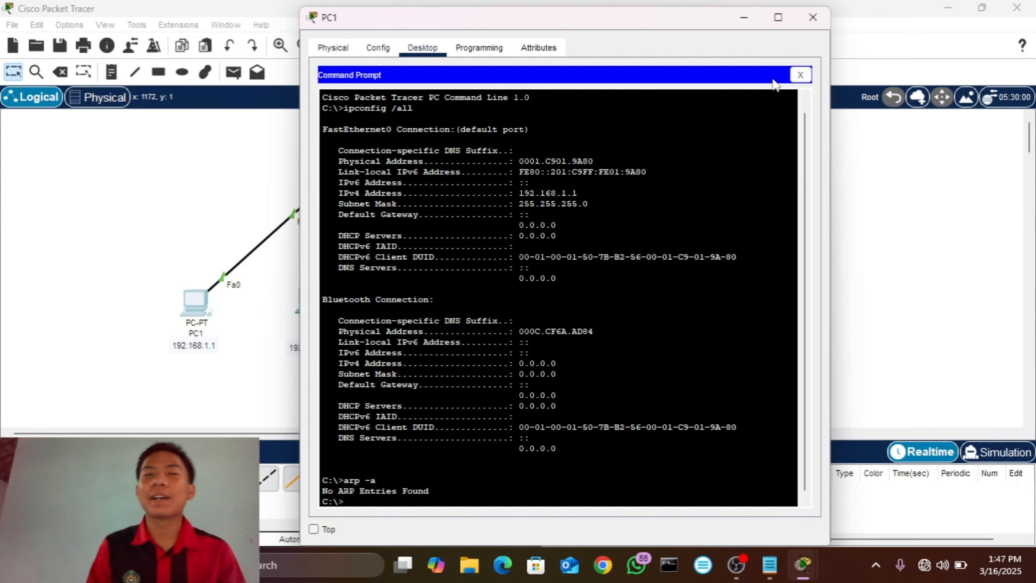
left_click(813, 17)
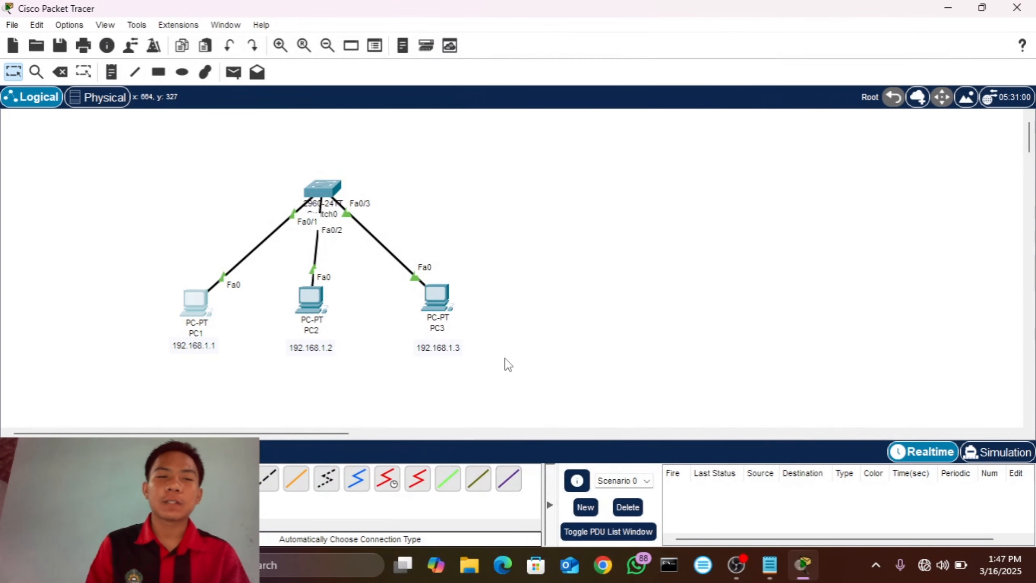
Step: Run arp -a in PC2's command prompt to check its ARP table, and close the device window
left_click(309, 311)
left_click(642, 107)
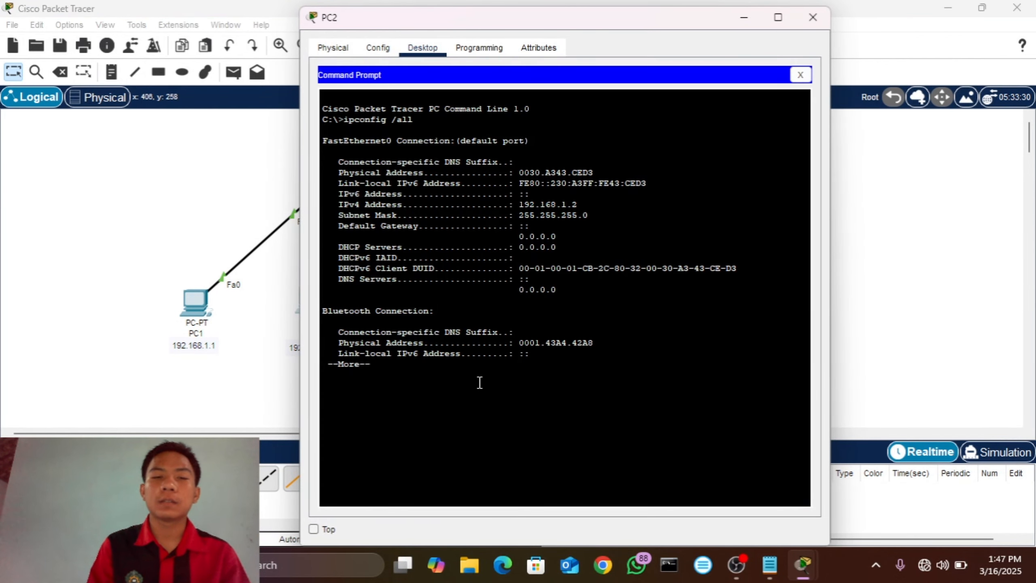
key("space")
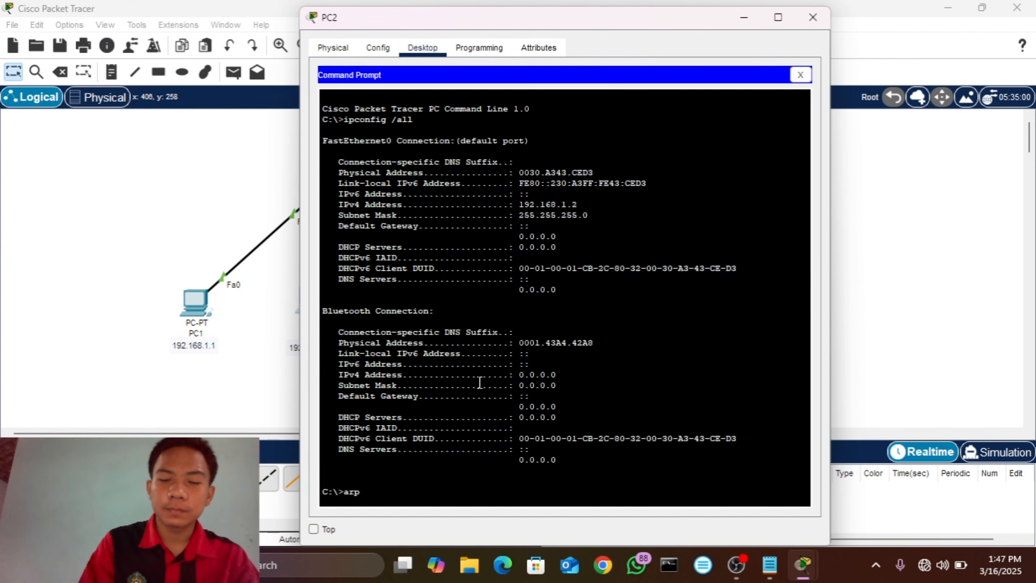
key("Return")
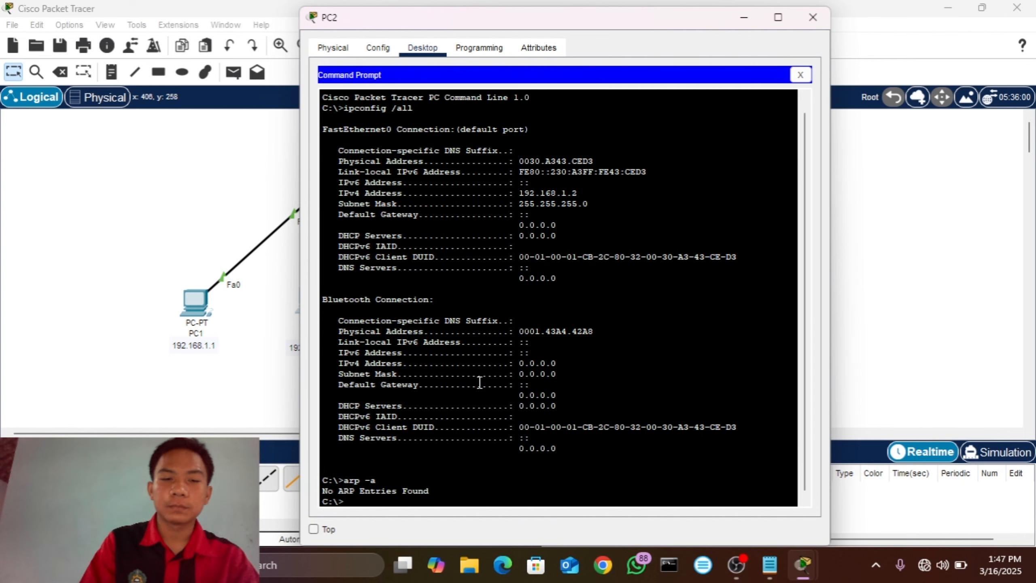
left_click(813, 17)
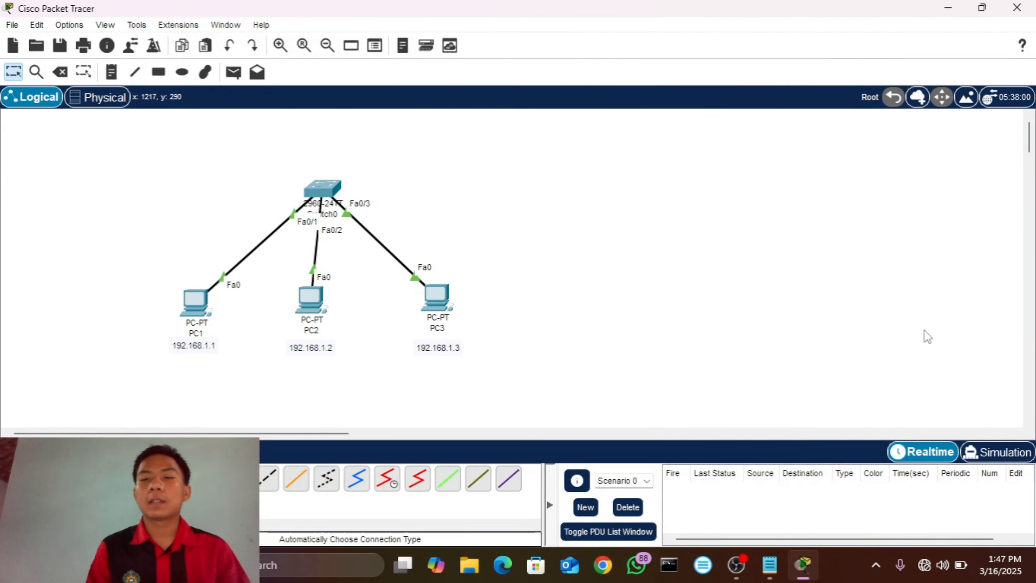
Step: Switch to Simulation mode and add a simple PDU from PC1 to PC3
left_click(1016, 450)
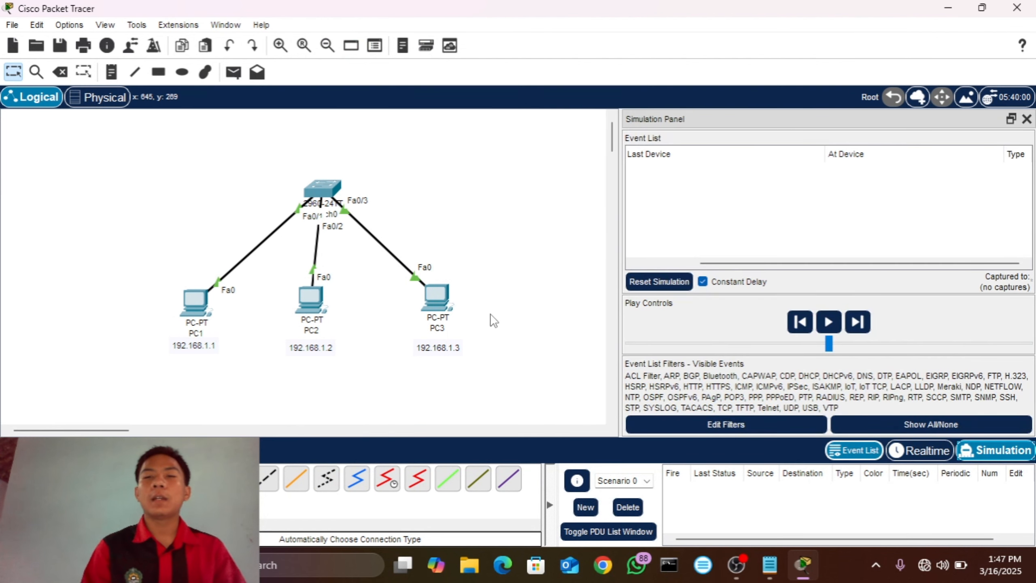
left_click(238, 79)
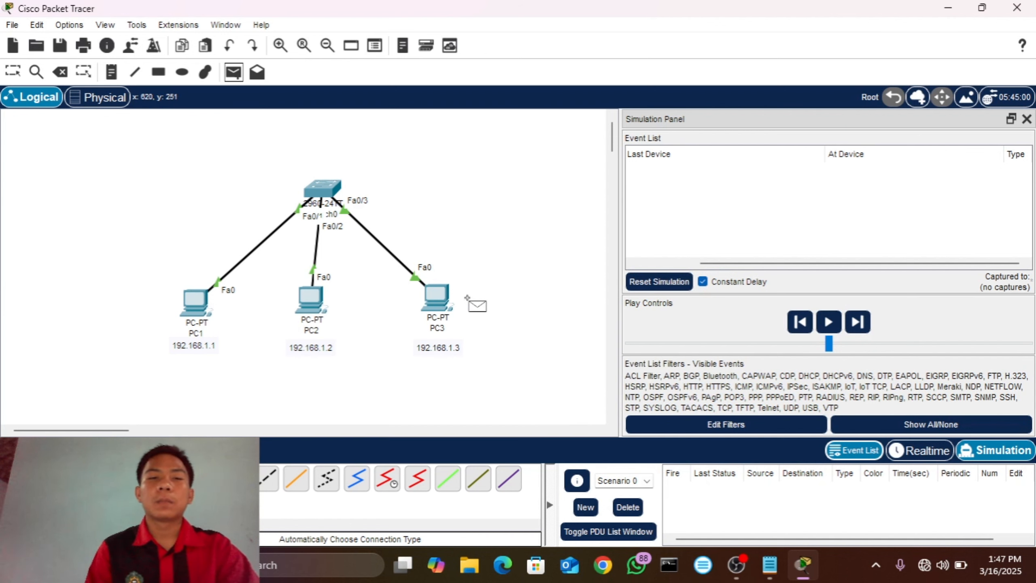
left_click(196, 300)
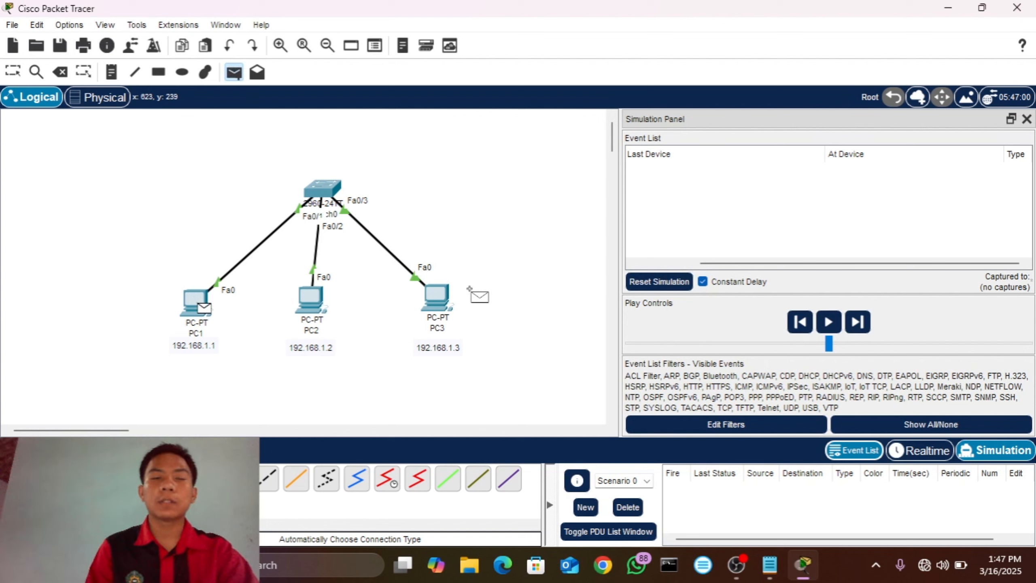
left_click(434, 295)
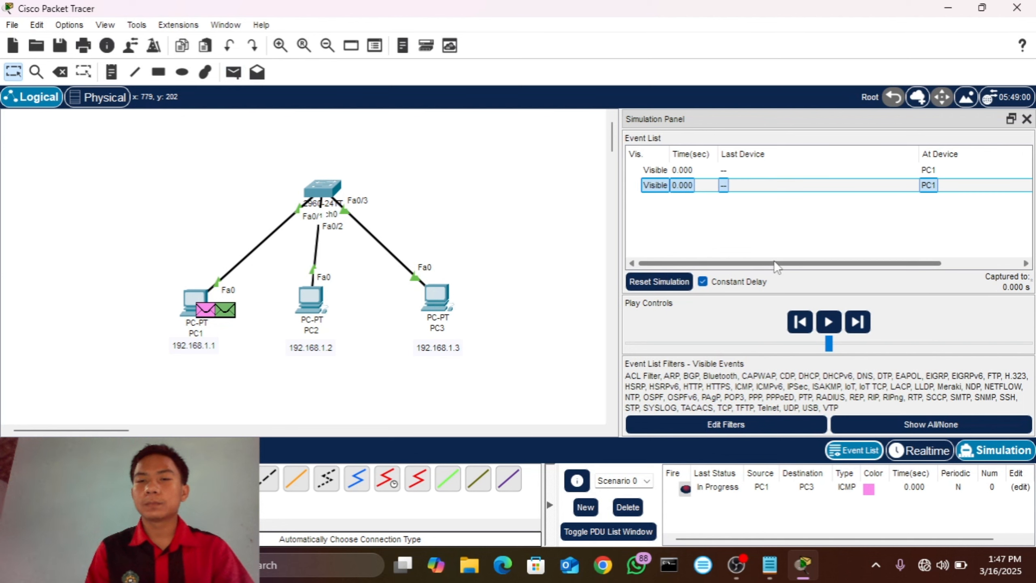
Step: View the packet types in the event list and advance the simulation one step to send PC1's ARP packet to the switch
left_click_drag(774, 262, 864, 265)
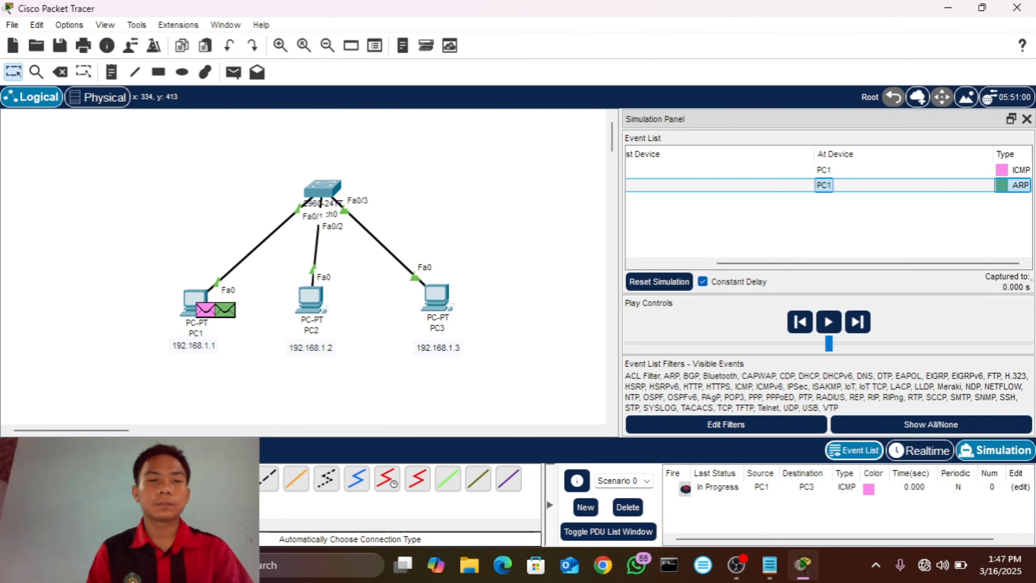
key("alt+c")
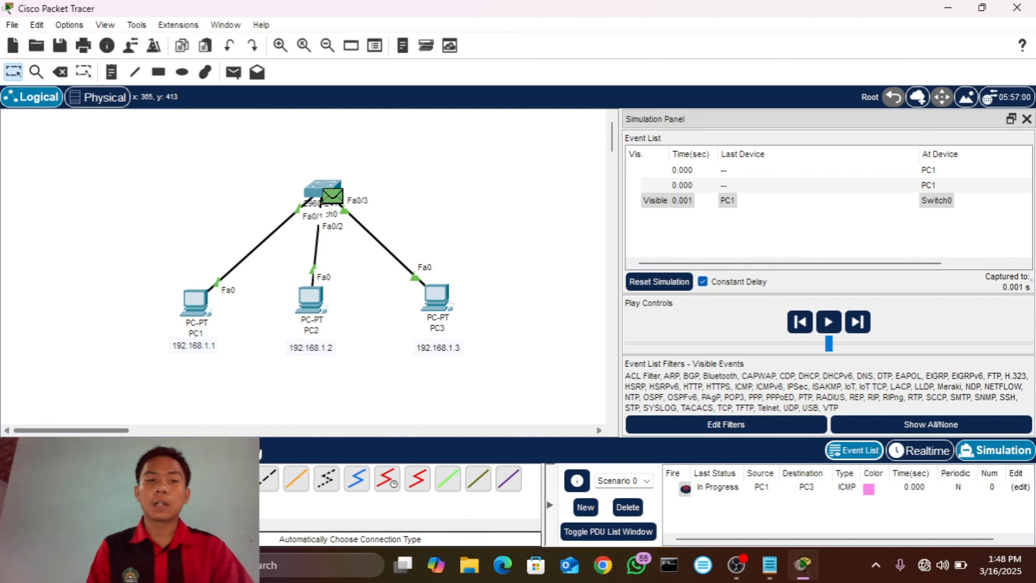
Step: Advance the simulation so the switch forwards the ARP request to PC2 and PC3, and inspect the PDU details at PC3
left_click(245, 451)
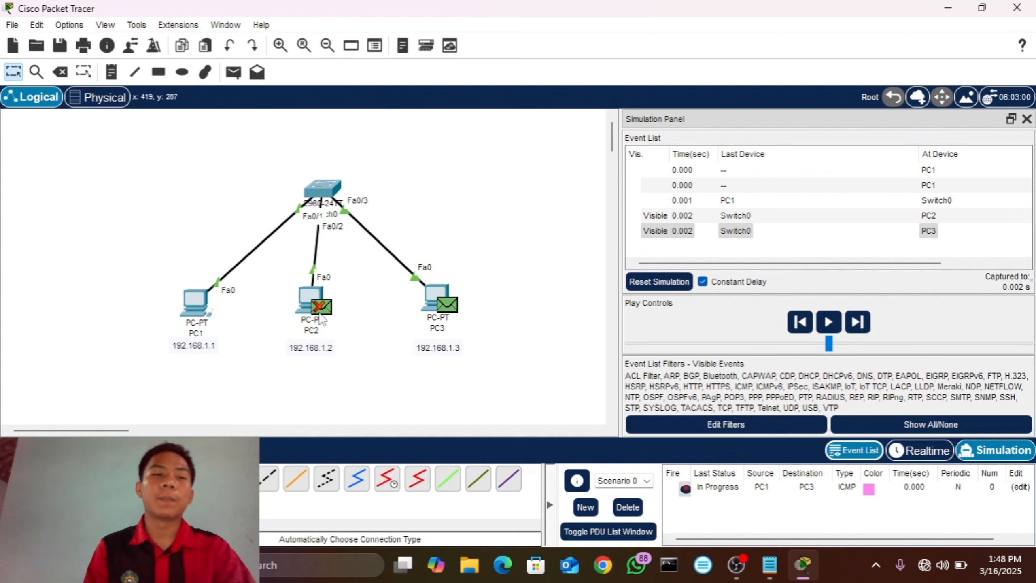
mouse_move(322, 320)
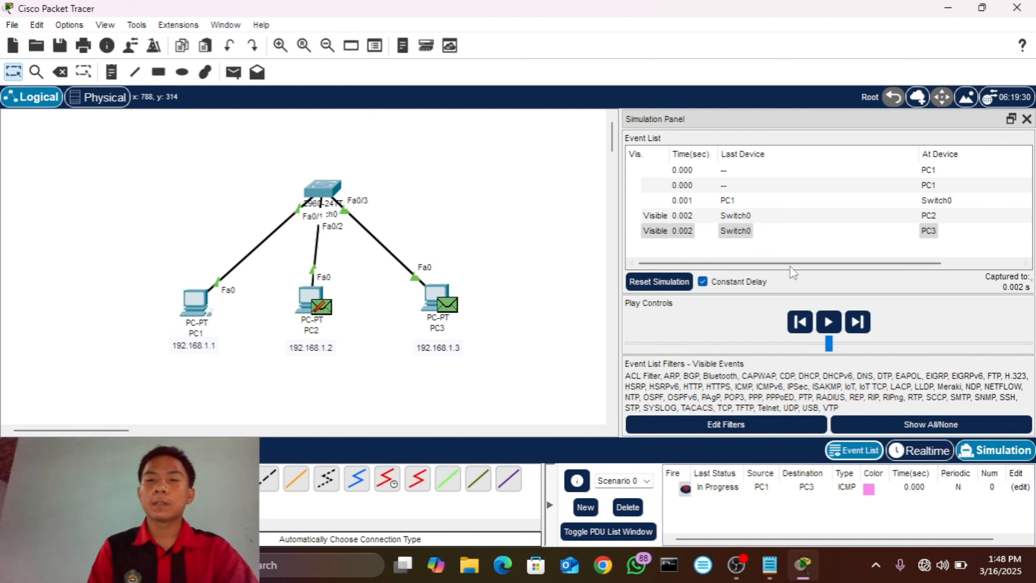
left_click(1007, 231)
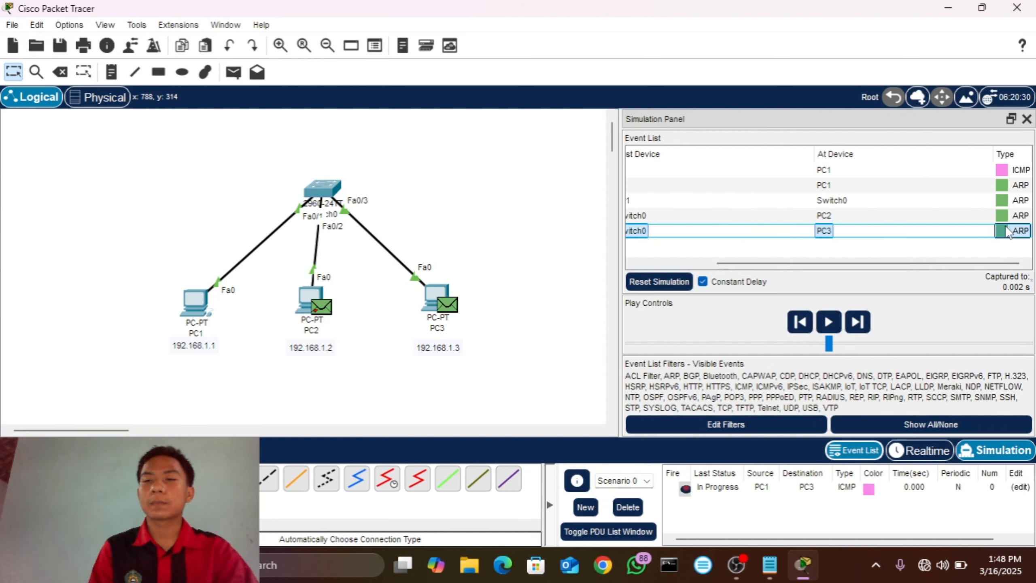
left_click(1000, 229)
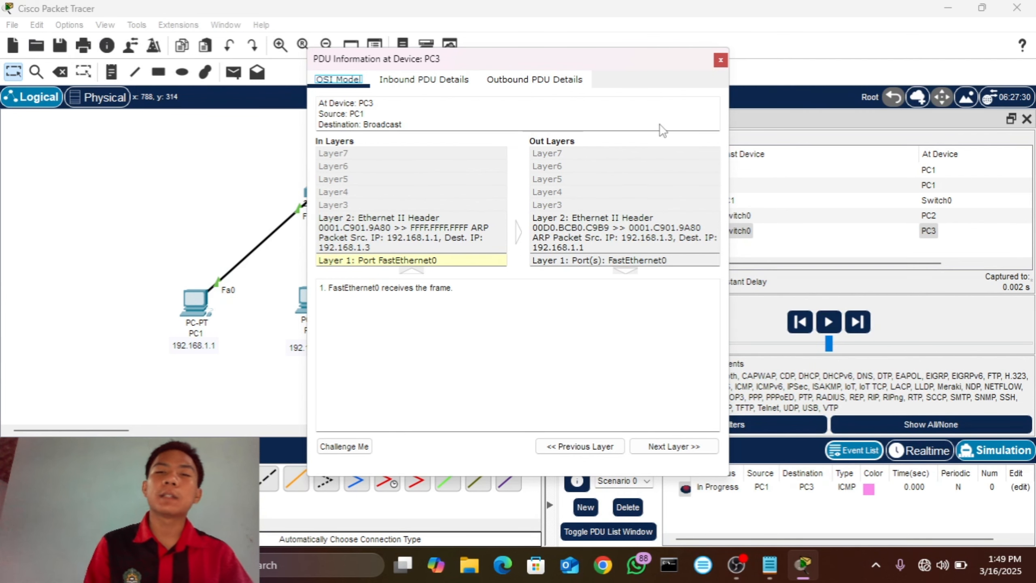
left_click(720, 61)
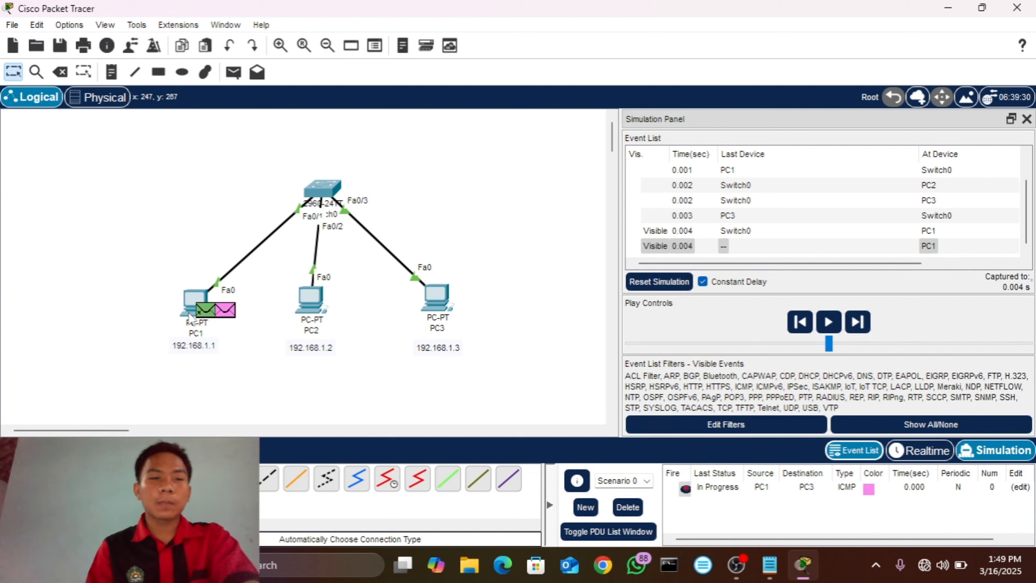
Step: Advance the simulation until the ICMP packet travels from PC1 to PC3 and back, checking the packet types in the event list
mouse_move(189, 314)
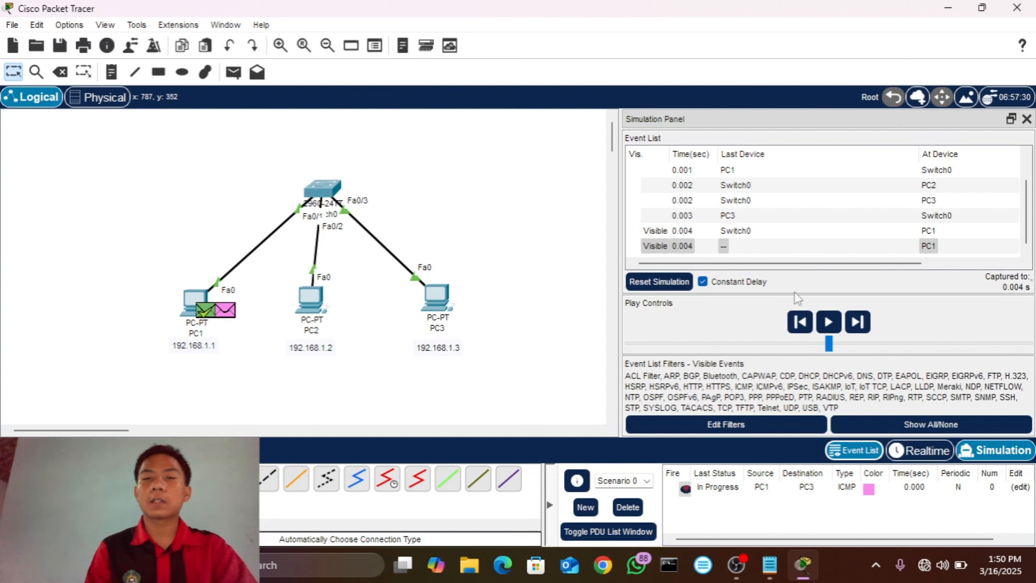
left_click_drag(824, 263, 911, 263)
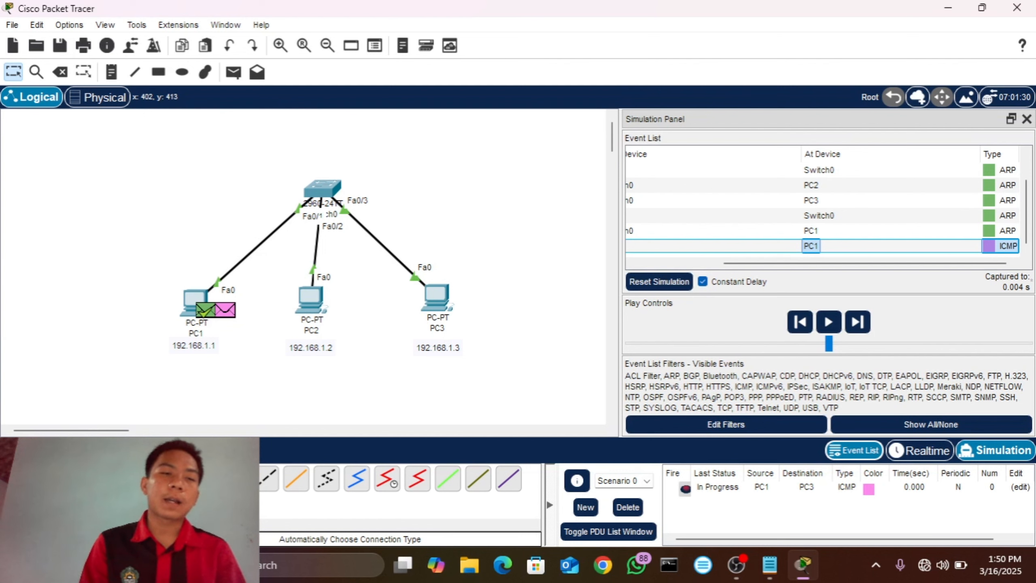
key("alt+c")
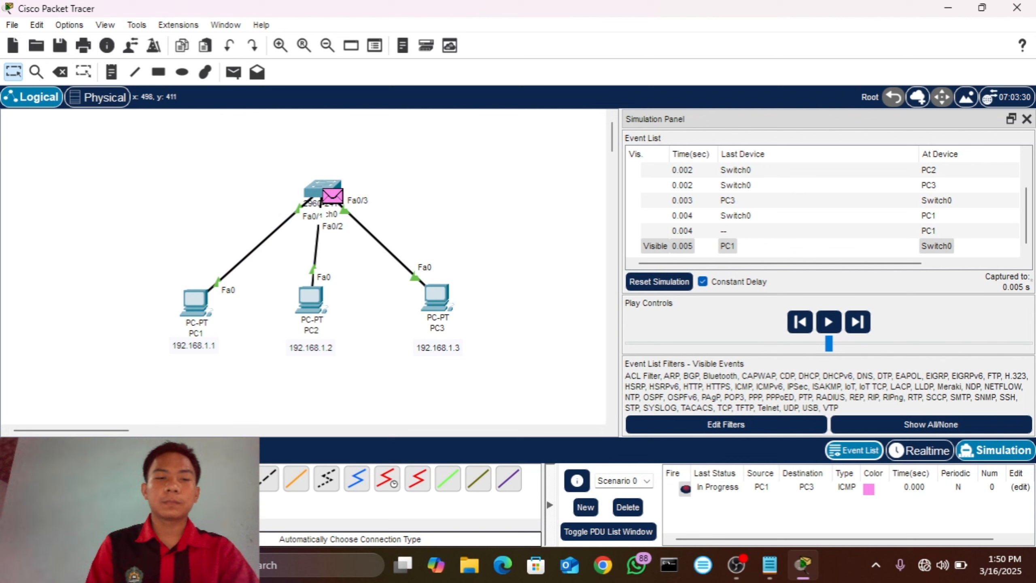
key("alt+c")
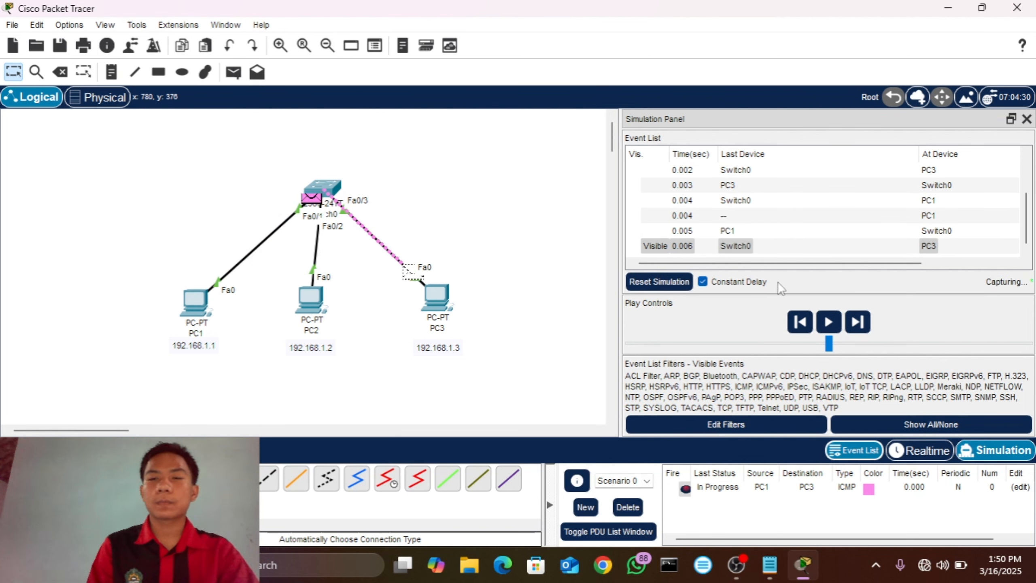
left_click_drag(779, 261, 889, 246)
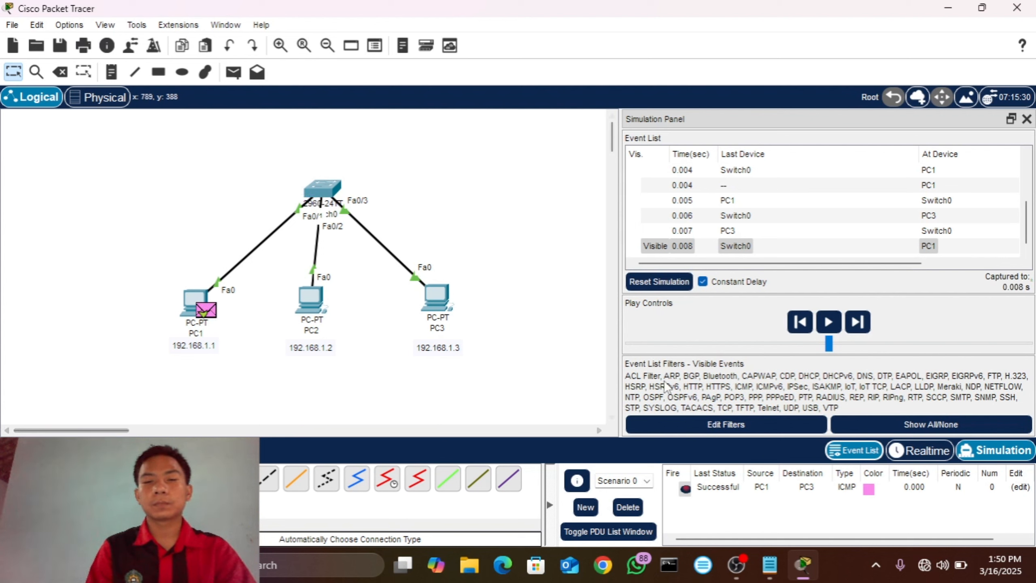
left_click_drag(762, 263, 897, 262)
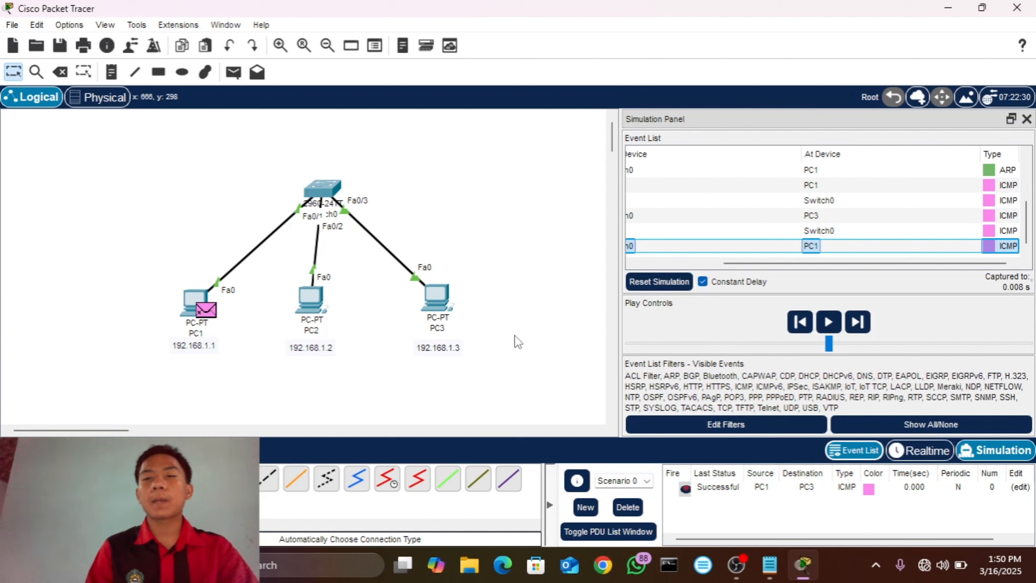
mouse_move(450, 331)
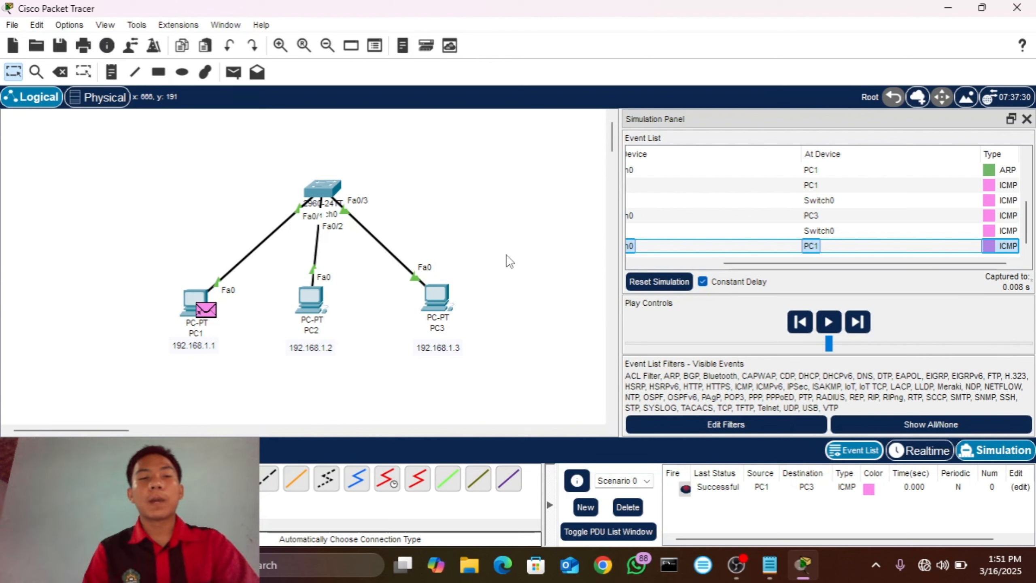
Step: Run arp -a in PC1's command prompt to check its ARP table, and close the device window
left_click(196, 306)
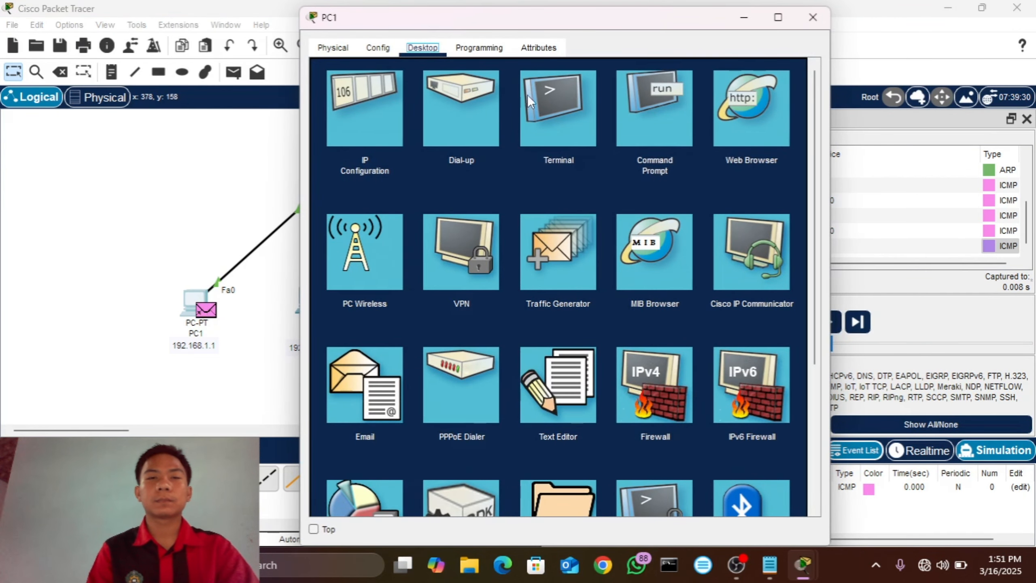
left_click(649, 77)
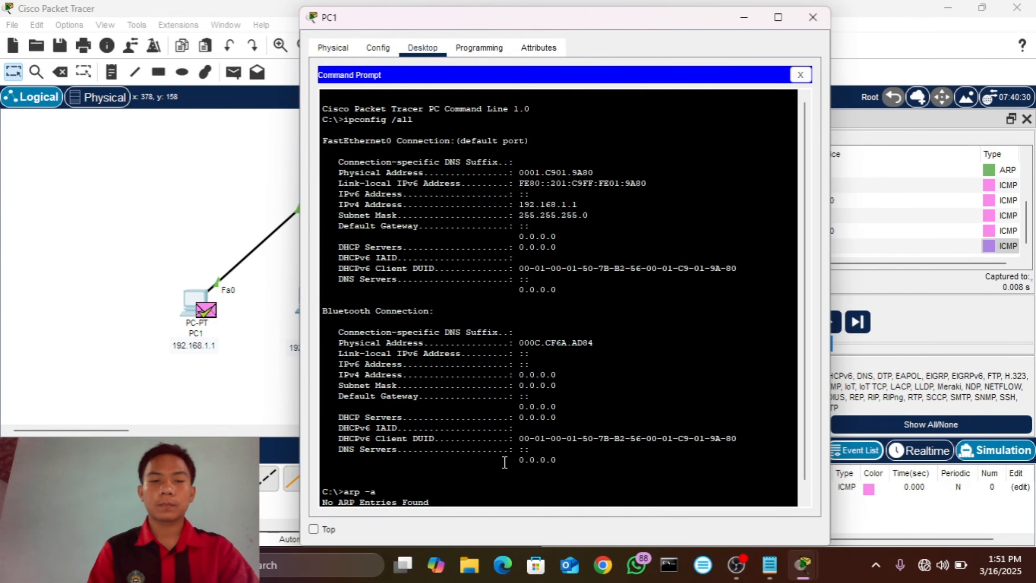
scroll(809, 272, "down", 1)
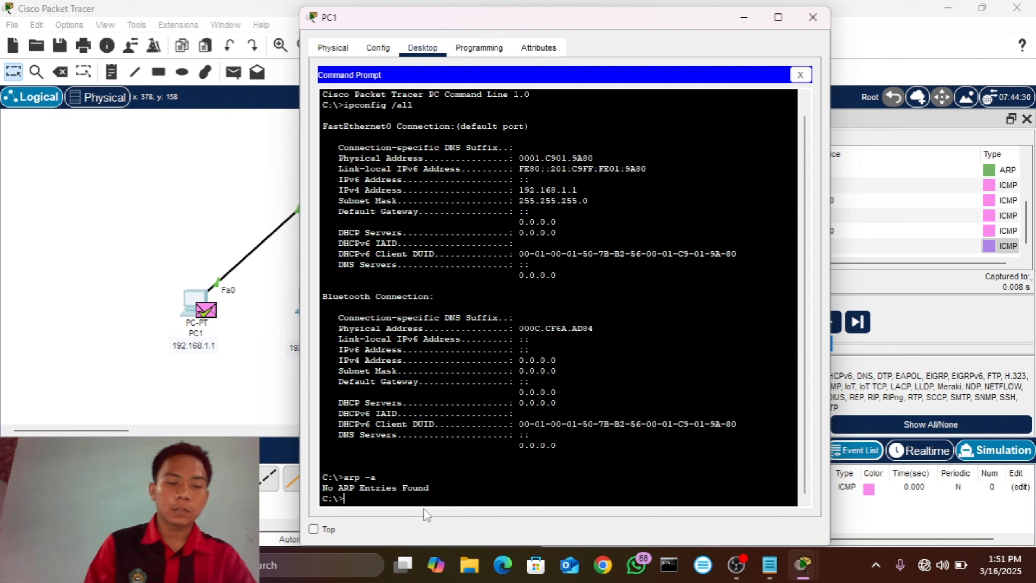
key("Up")
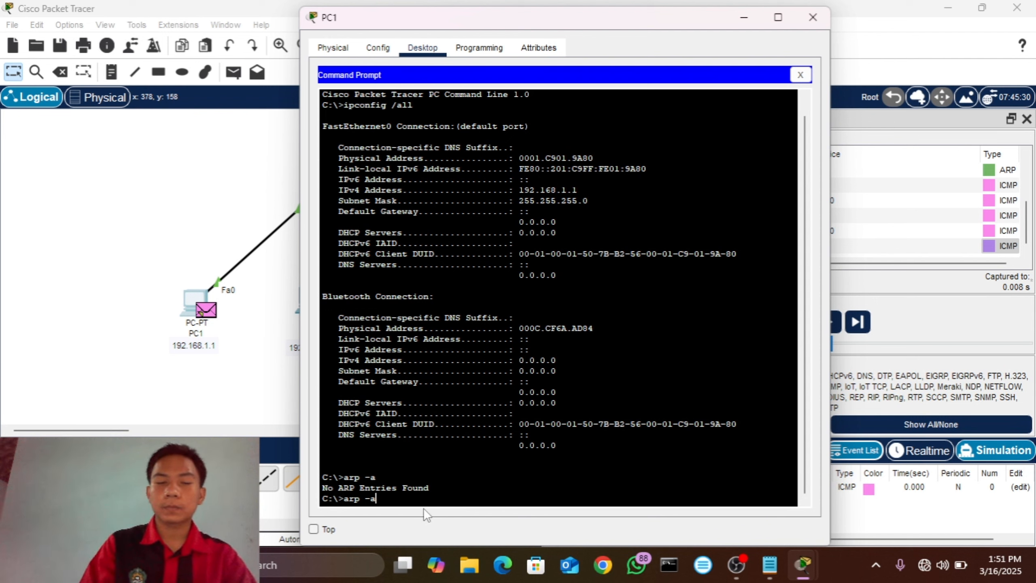
key("Return")
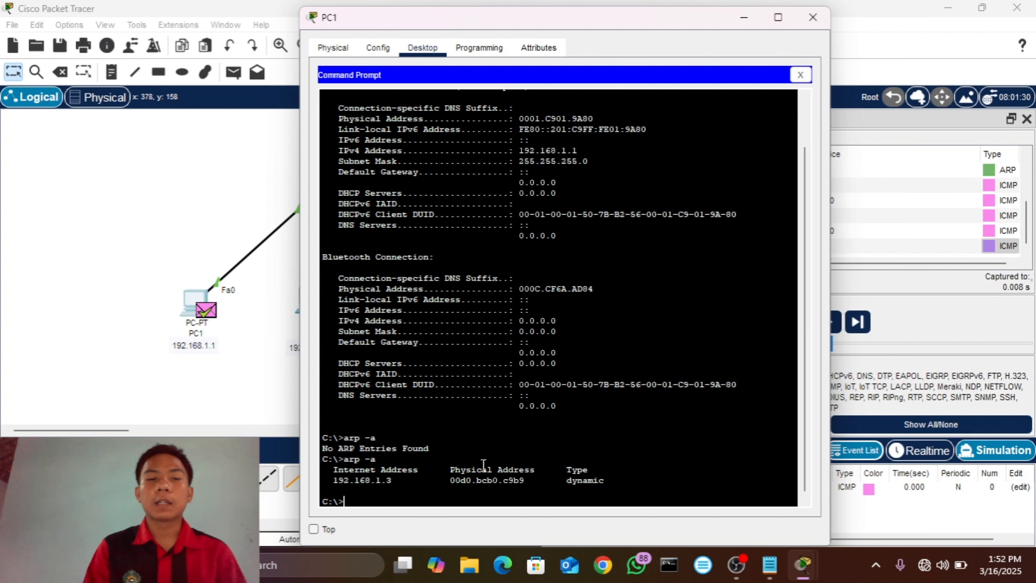
left_click(801, 75)
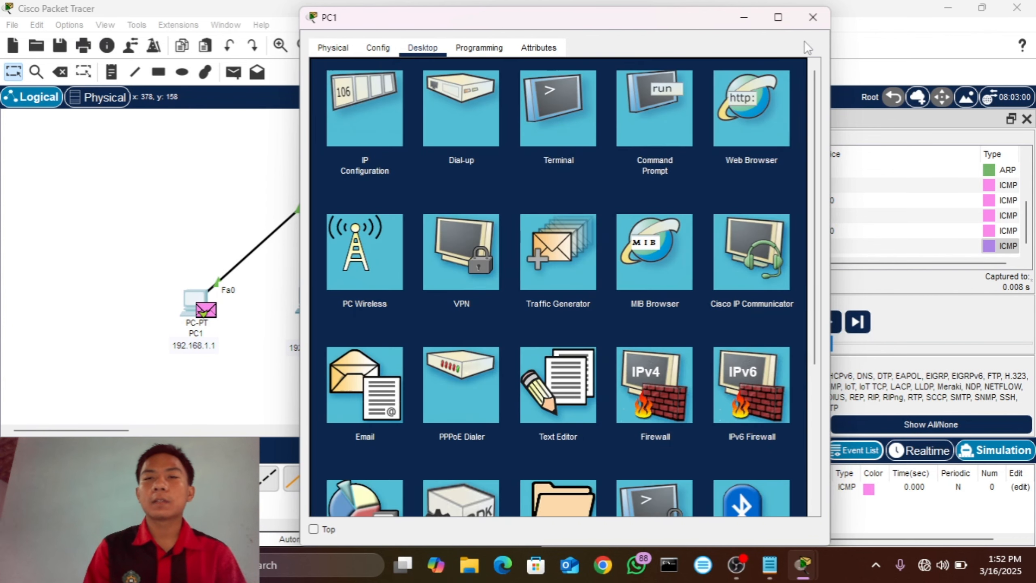
left_click(813, 17)
Step: Run ipconfig /all in PC3's command prompt to view its physical address
left_click(434, 298)
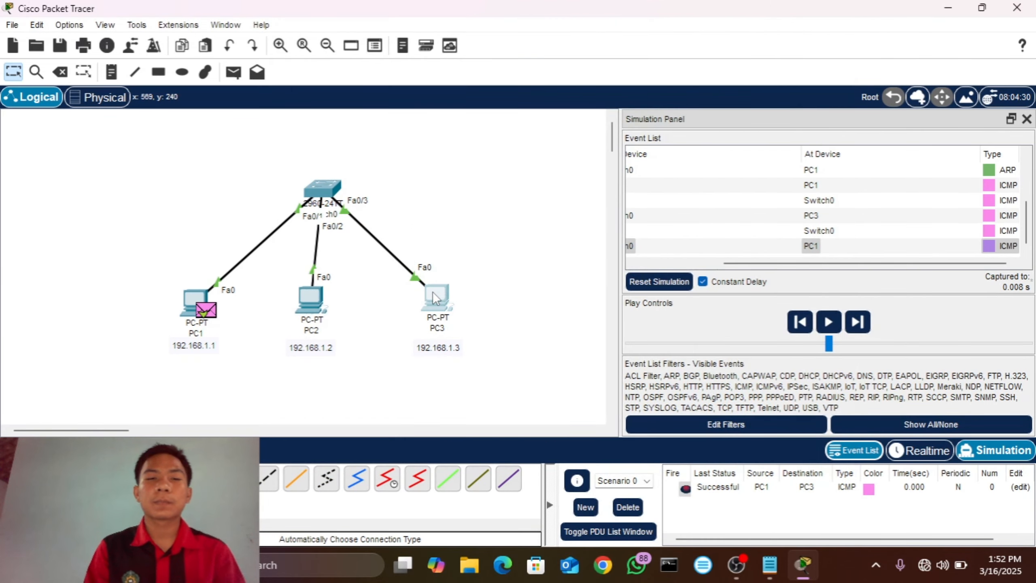
left_click(642, 89)
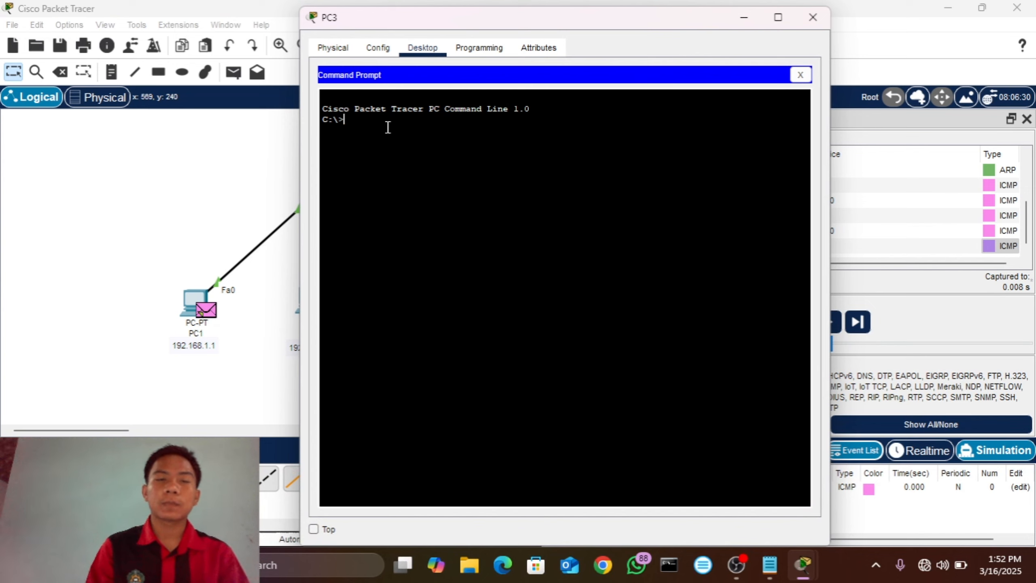
type("ip")
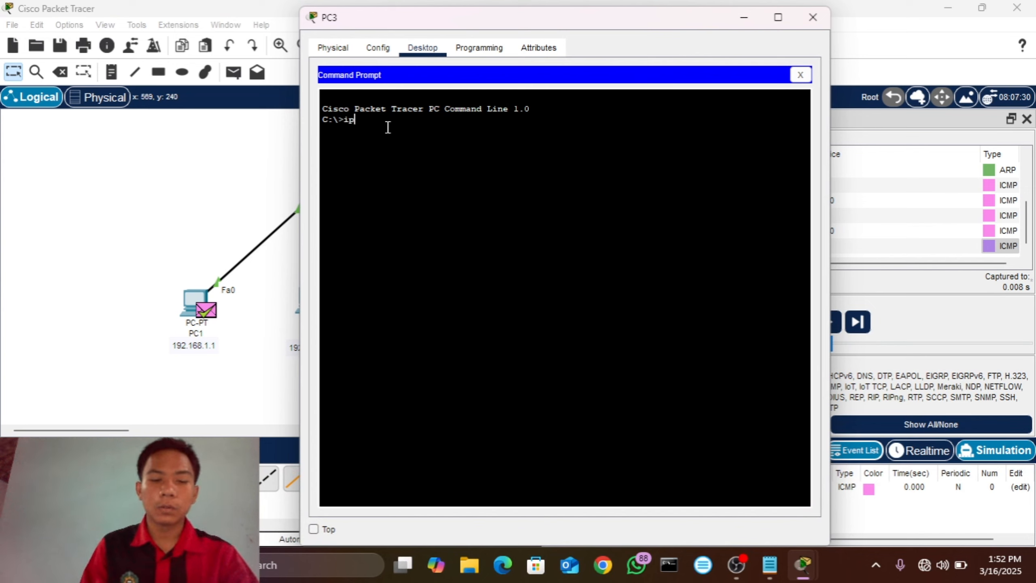
type("config")
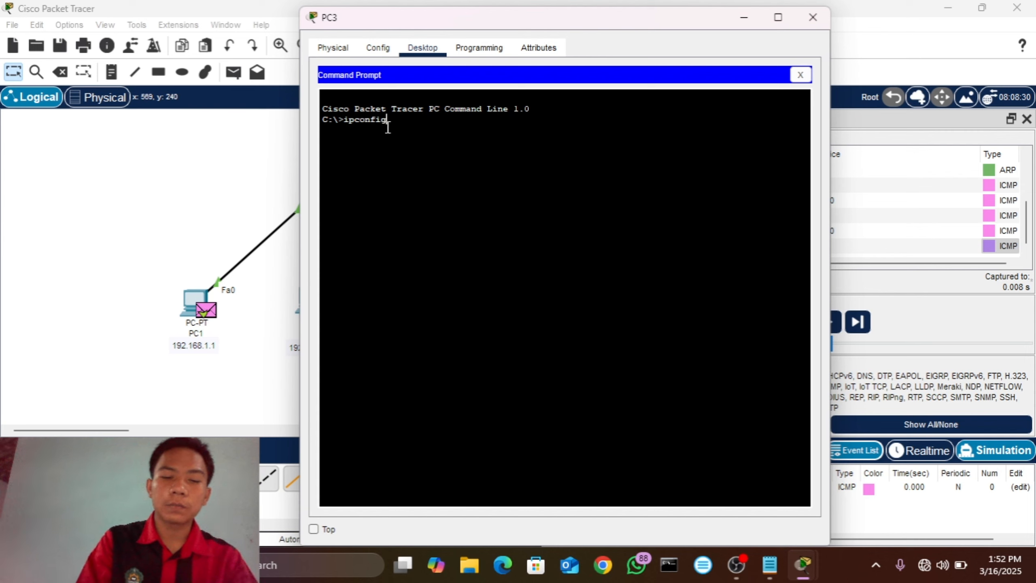
type(" /")
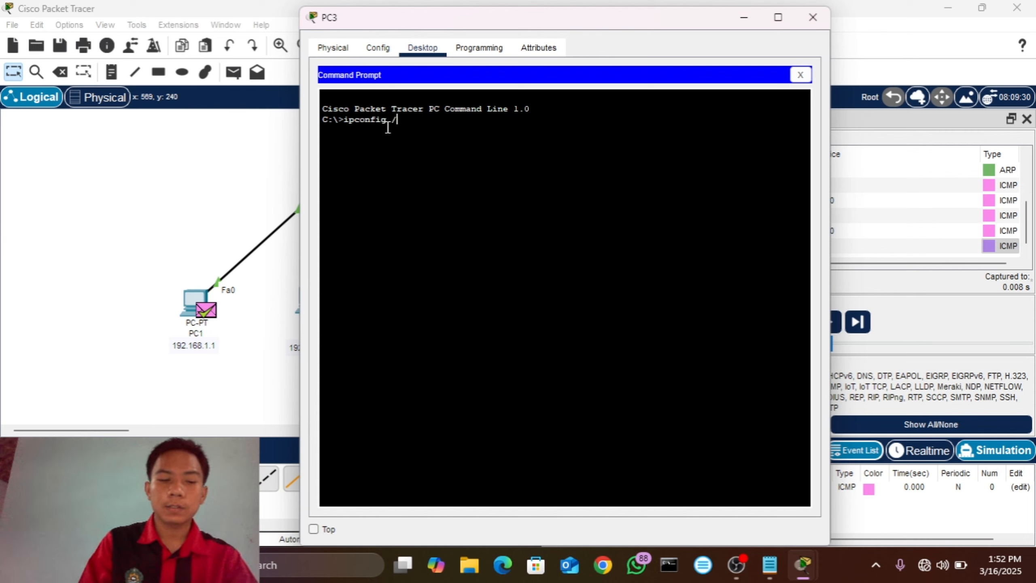
type("all")
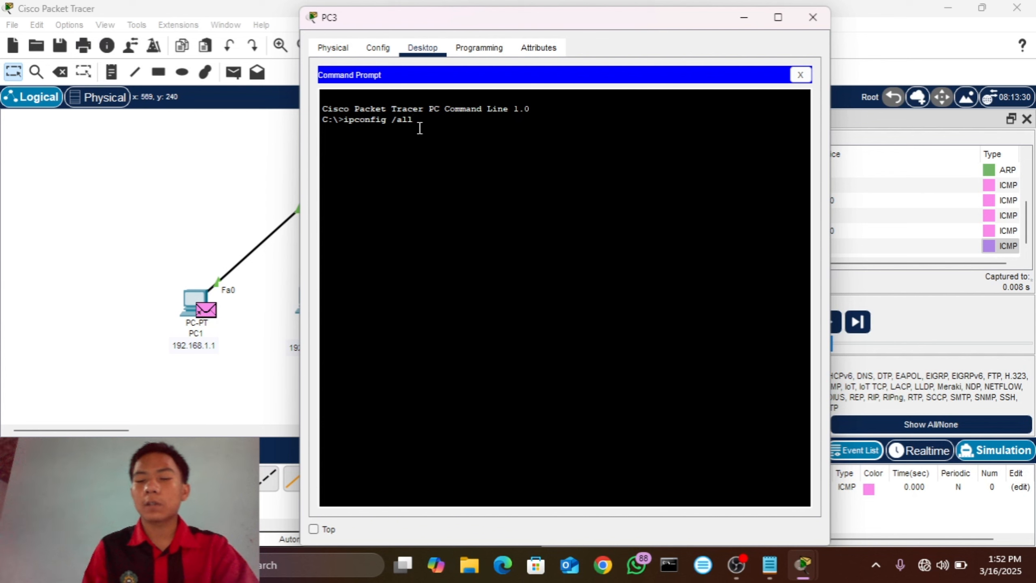
key("Return")
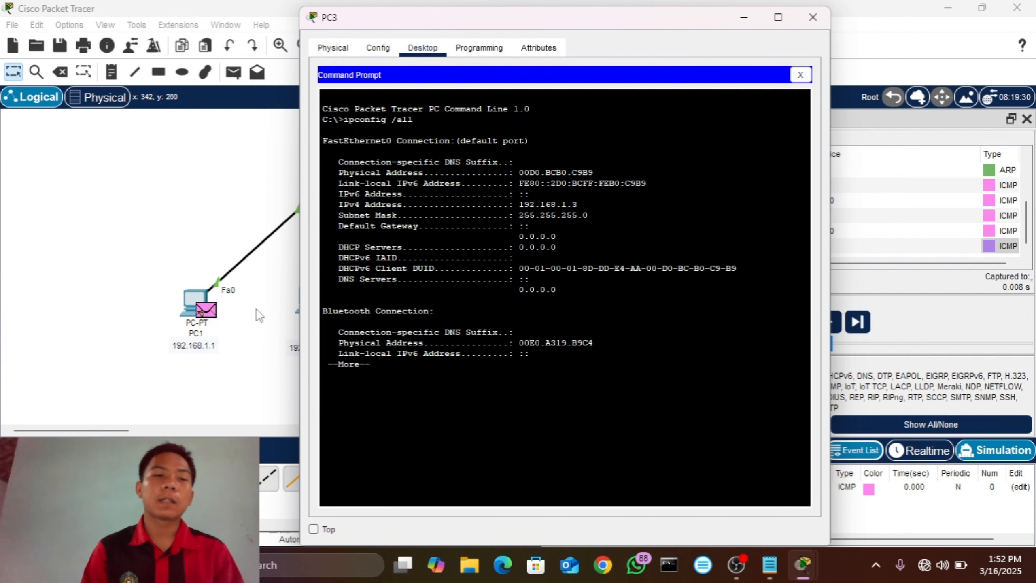
Step: Reopen PC1's command prompt to compare its ARP entry with PC3's physical address, and close the device window
left_click(194, 302)
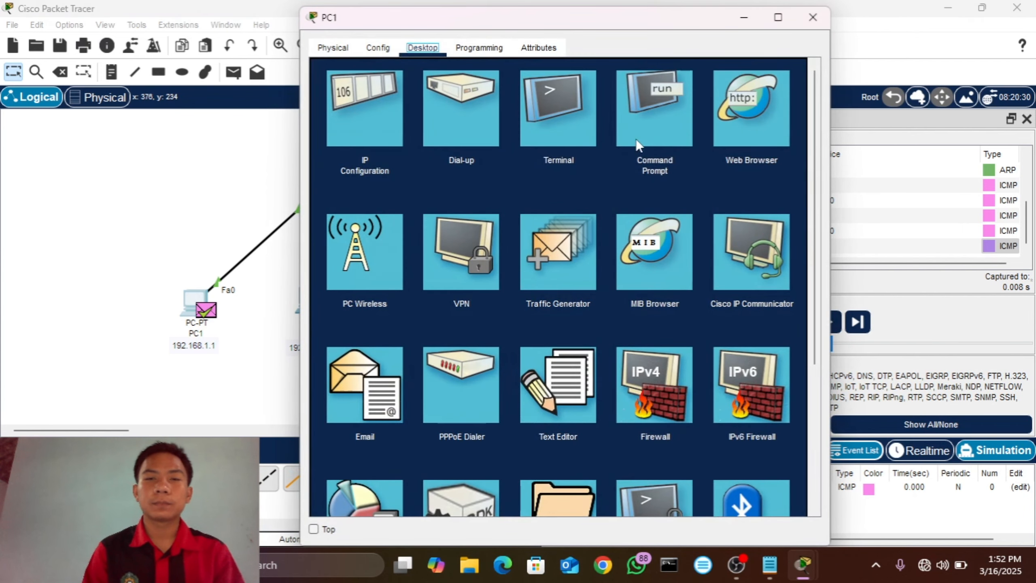
left_click(644, 120)
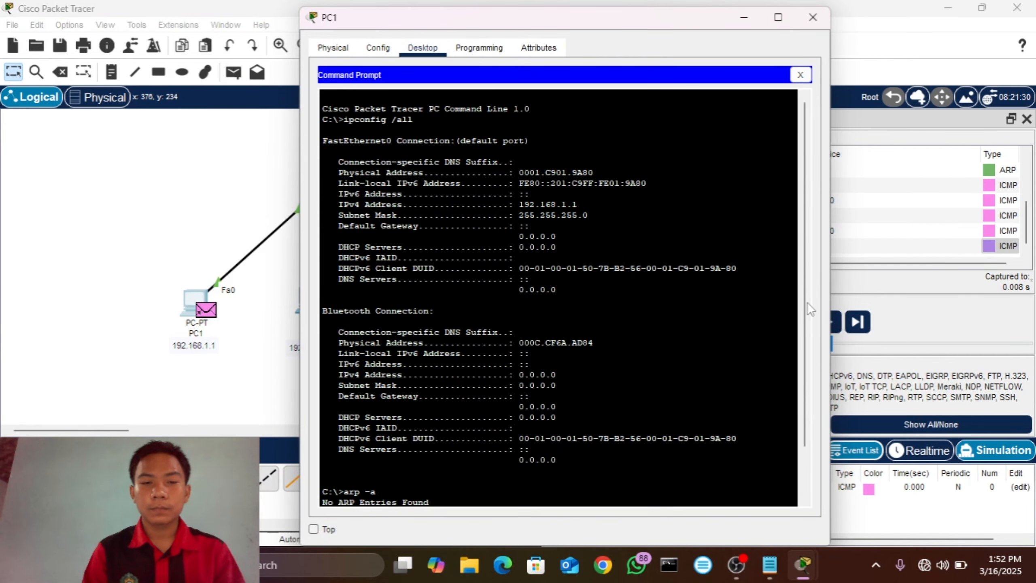
type("arp -a")
key("Return")
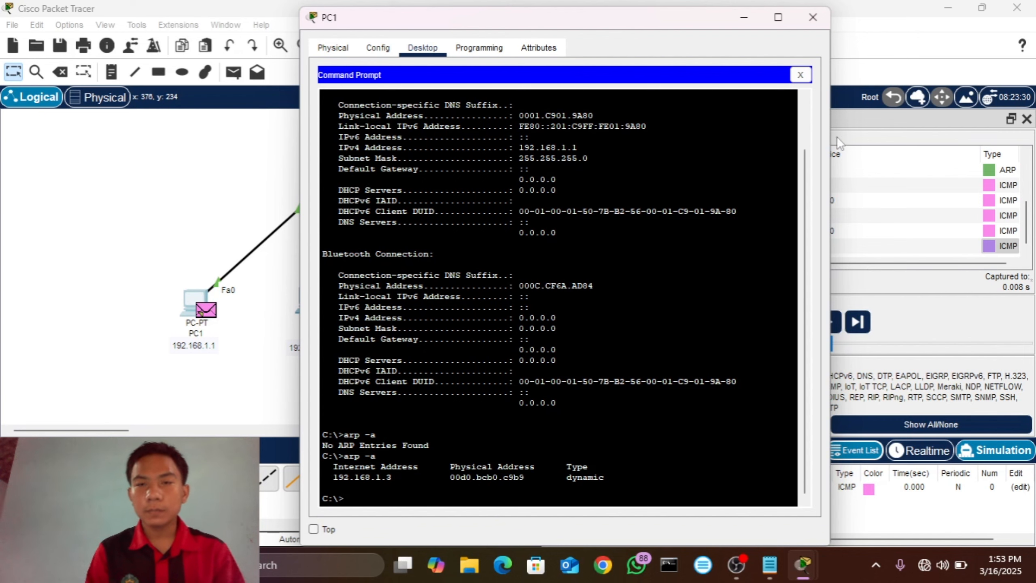
left_click(813, 15)
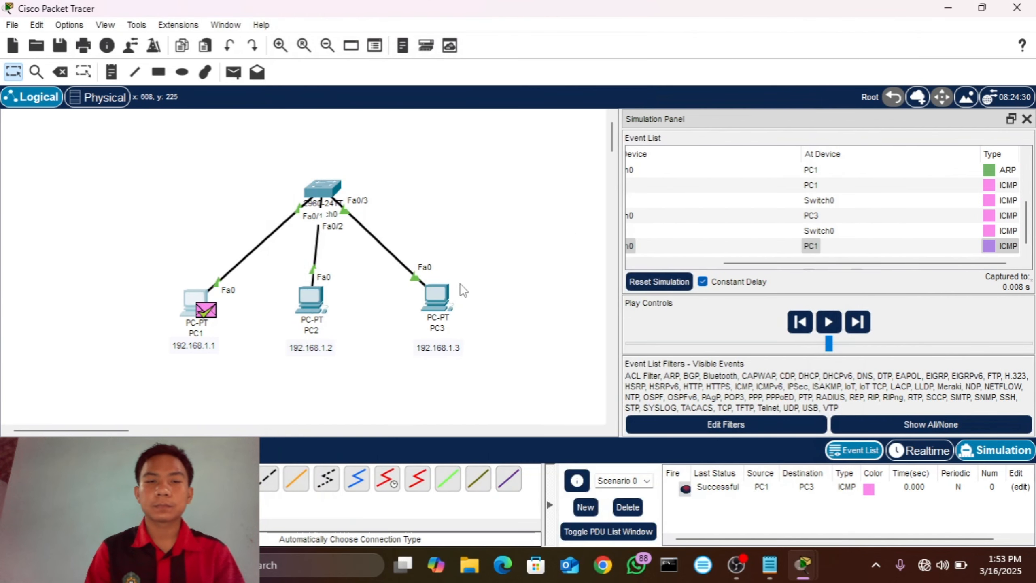
Step: Run arp -a in PC3's command prompt to check its ARP table
left_click(437, 301)
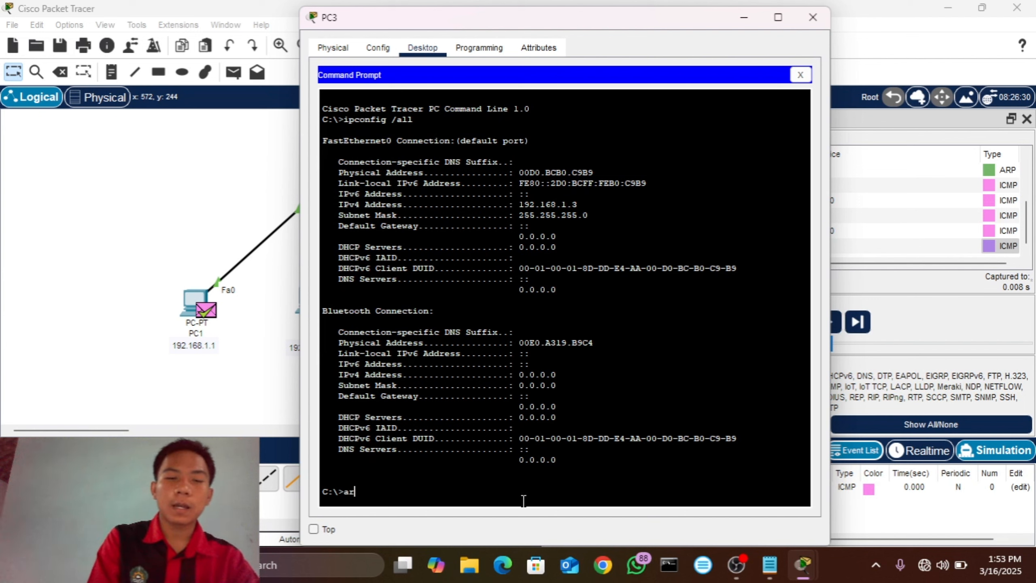
type("arp ")
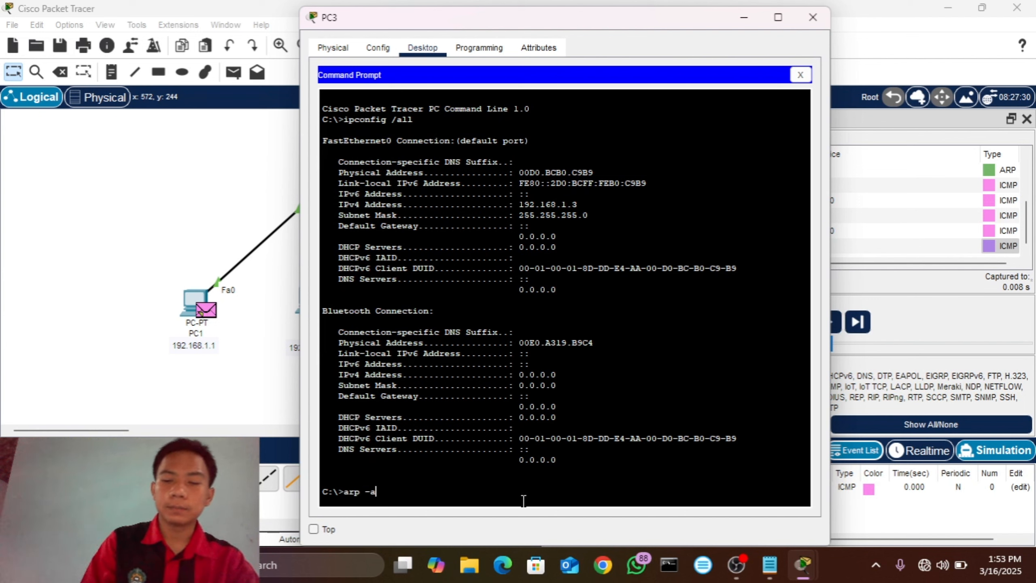
type("-a")
key("Return")
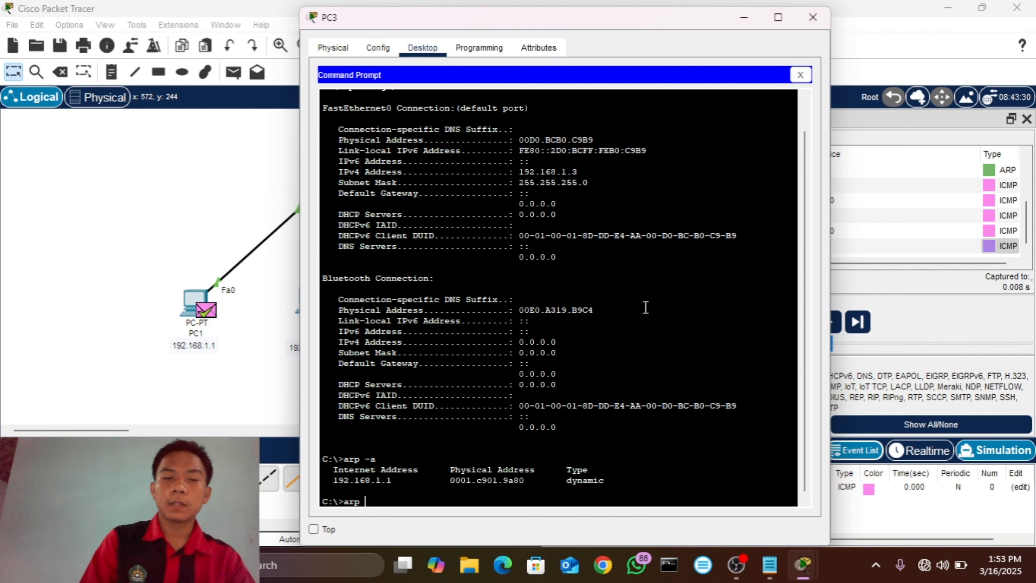
Step: Clear PC3's ARP table by running arp -d in its command prompt
type("-")
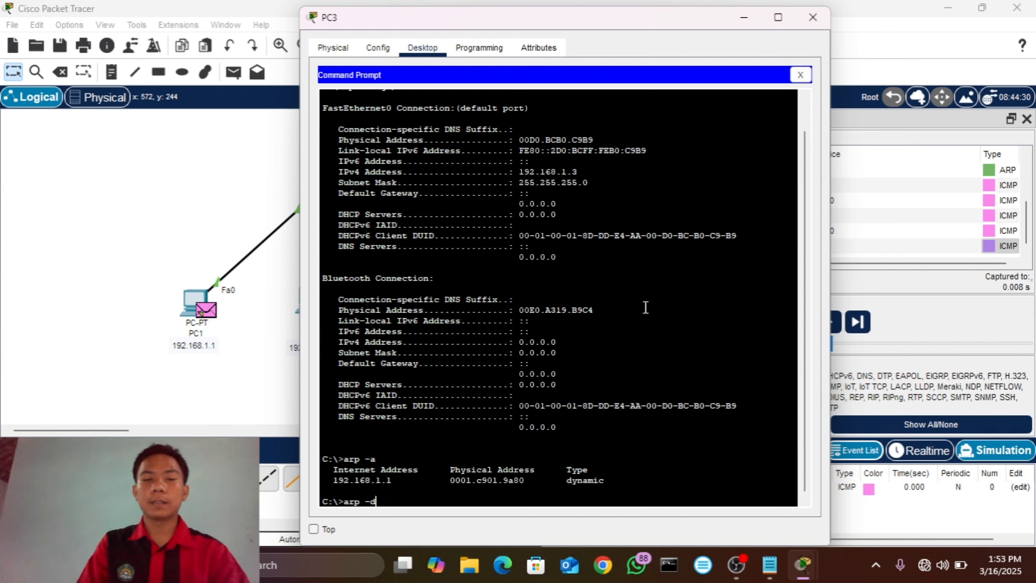
type("d")
key("Return")
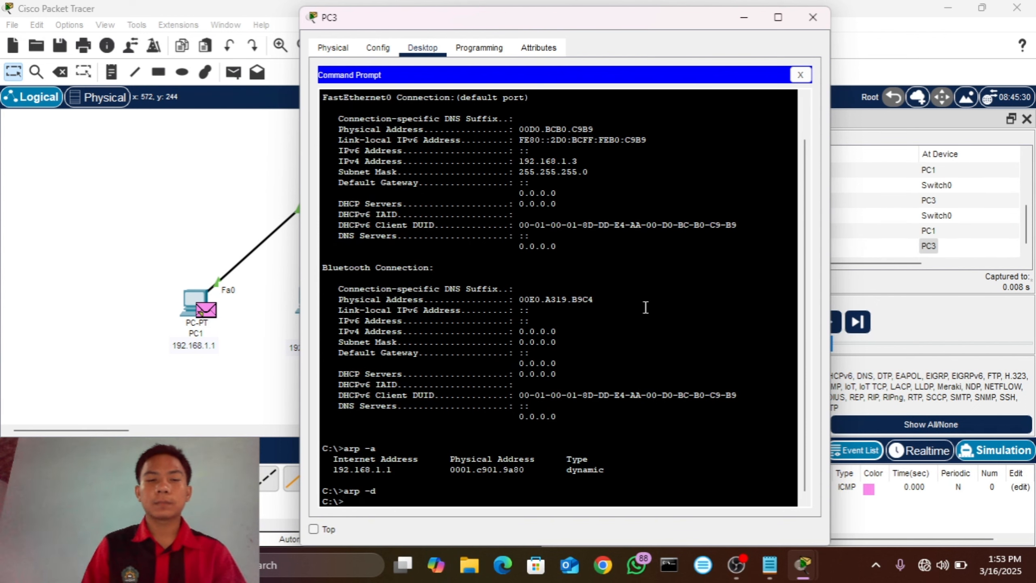
Step: Run arp -a in PC3's command prompt to recheck the cleared ARP table, and close the device window
type("arp -a")
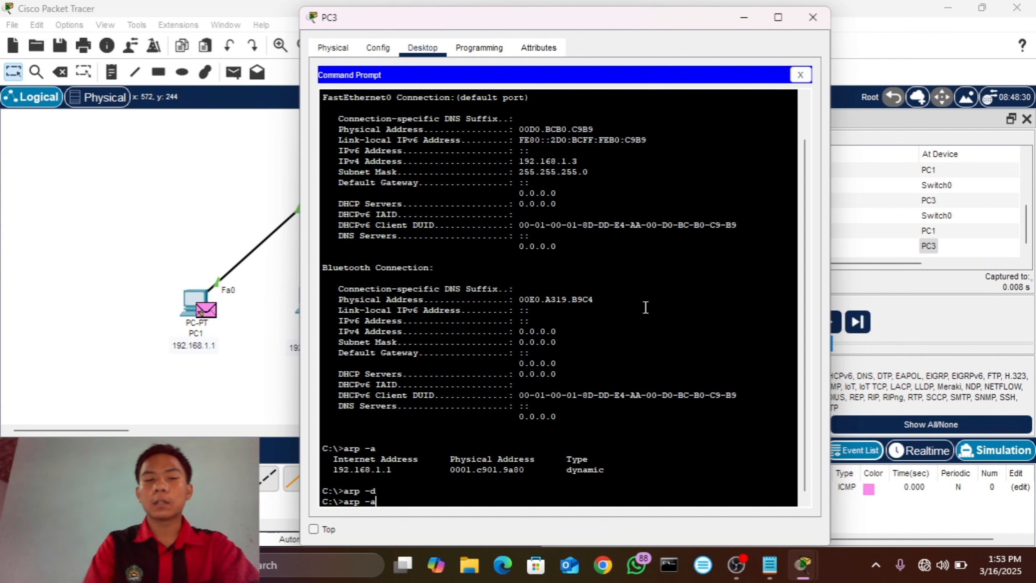
key("Return")
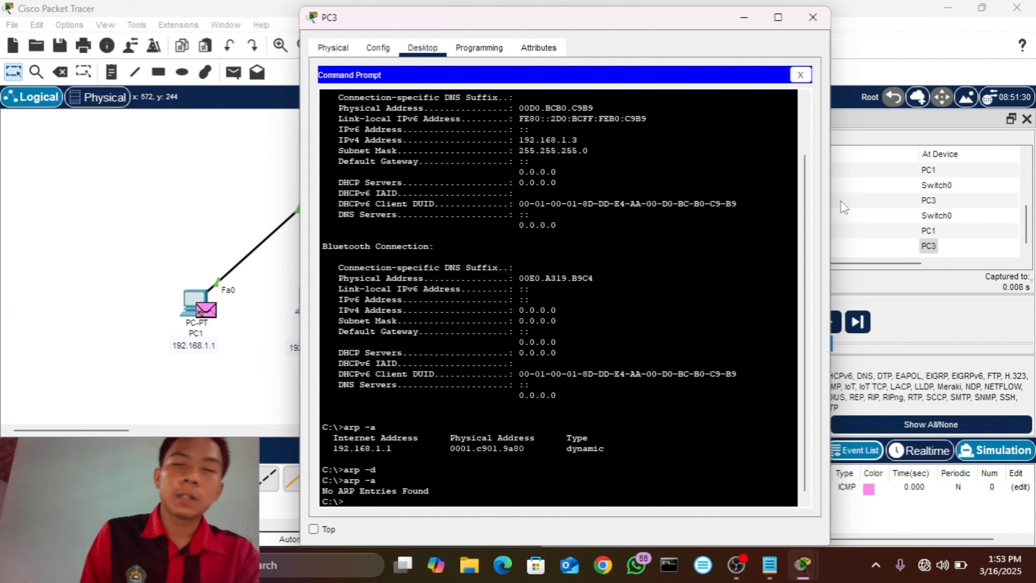
left_click(813, 16)
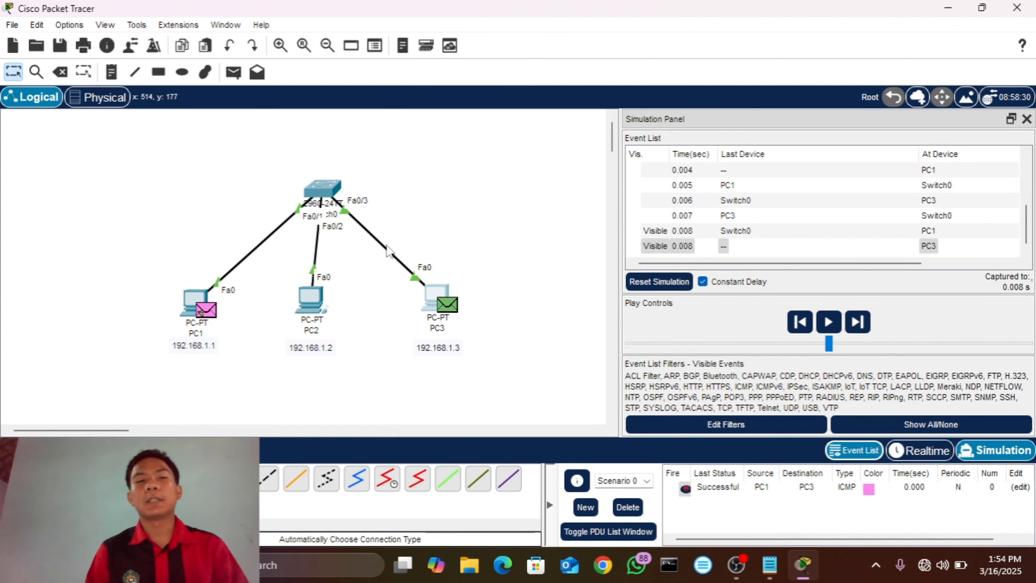
Step: Switch to Notepad to review the BELAJAR SWITCH notes on ARP and broadcast domains, and return to Packet Tracer
left_click(765, 578)
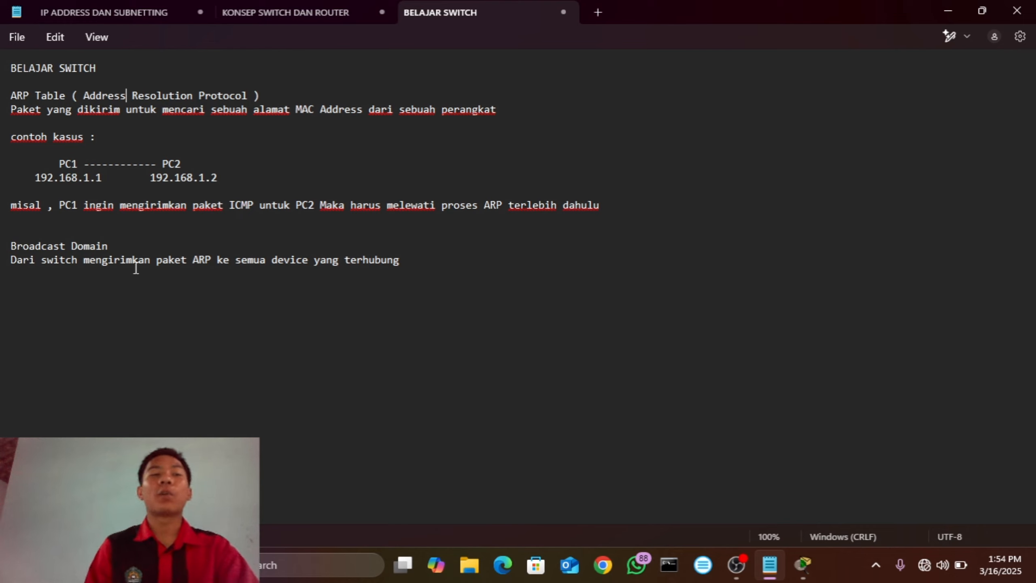
left_click(800, 571)
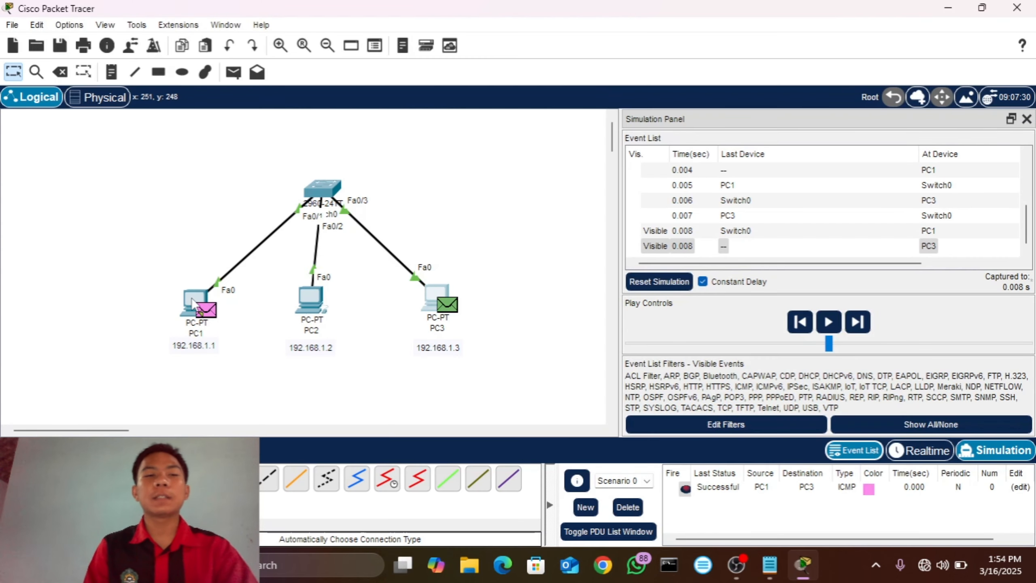
mouse_move(188, 304)
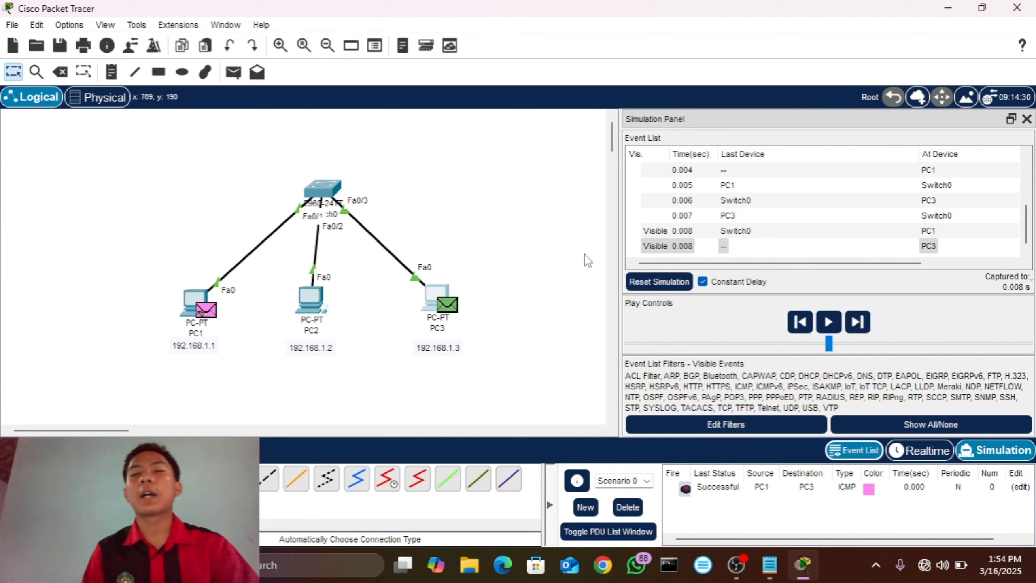
left_click_drag(839, 263, 811, 262)
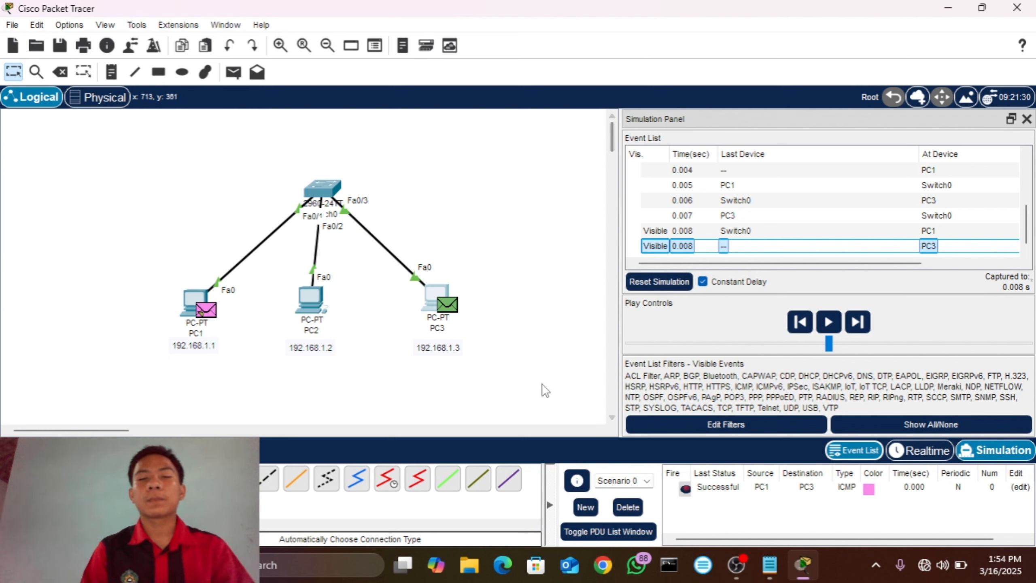
mouse_move(743, 550)
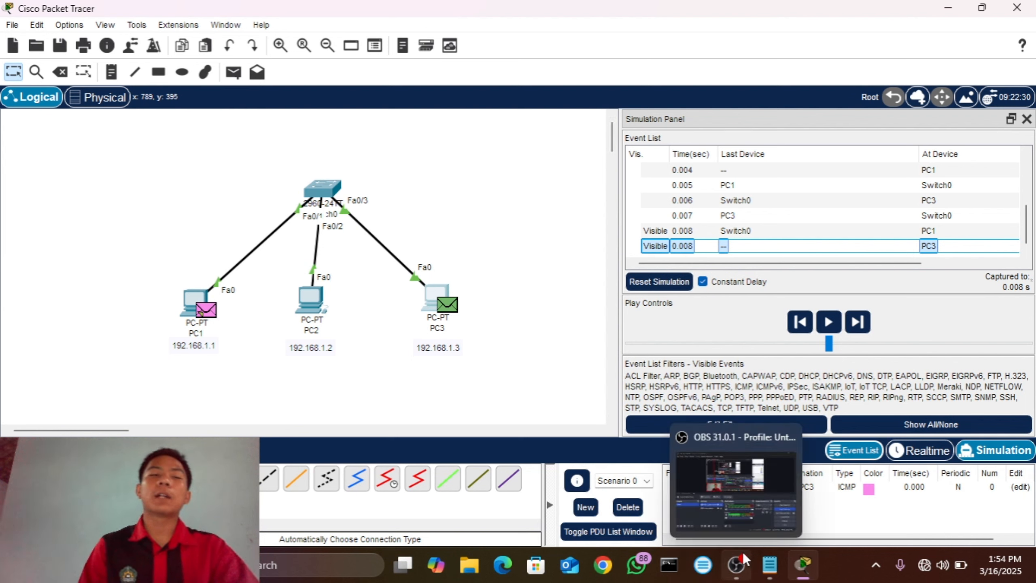